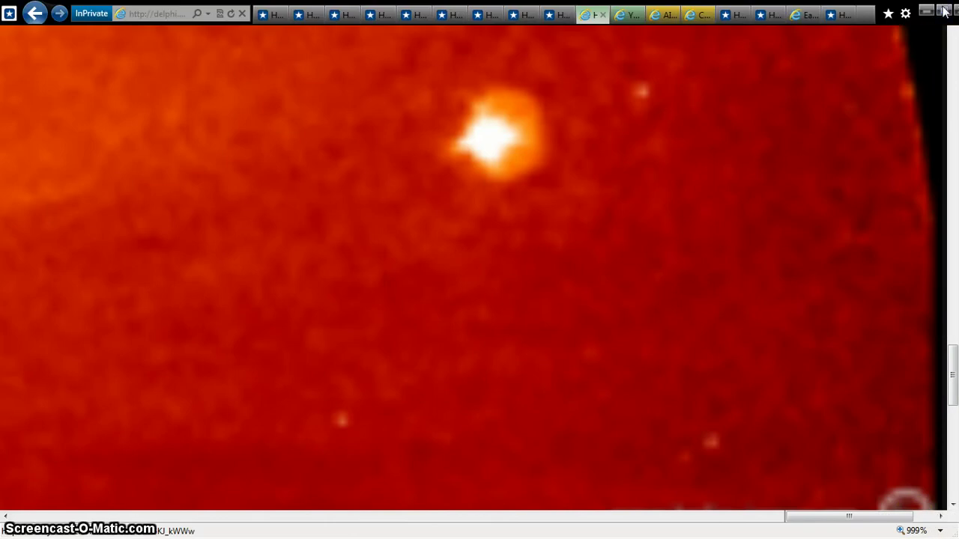
Step: Exit full screen on the magnified Helioviewer solar image page
click(945, 12)
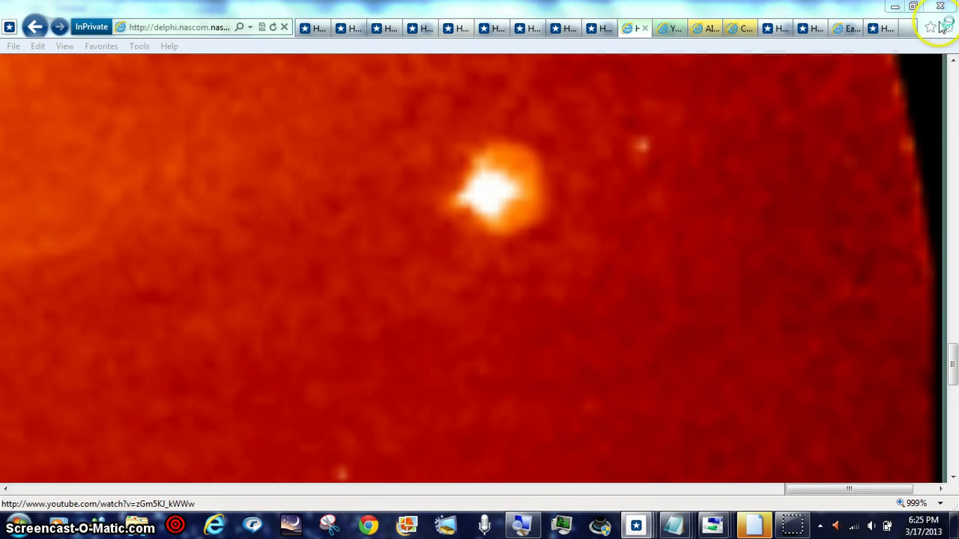
Step: Put the browser back in full screen and launch Magnifier, moving its toolbar to the left
key(F11)
key(super+plus)
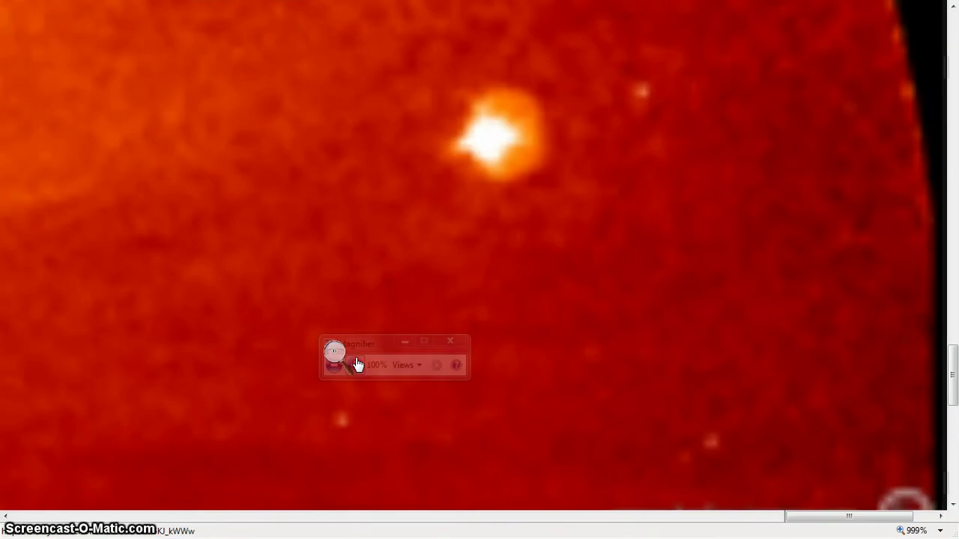
drag(360, 344, 79, 318)
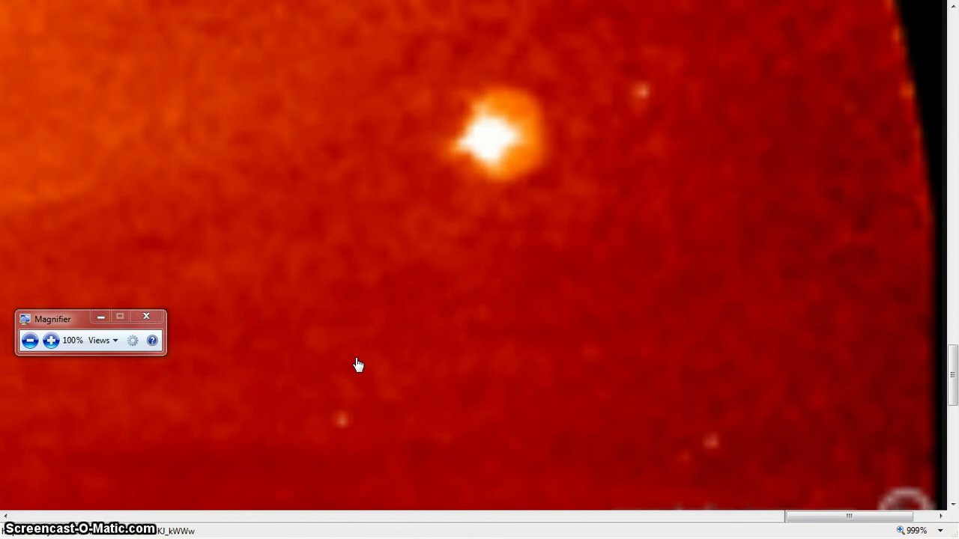
click(360, 451)
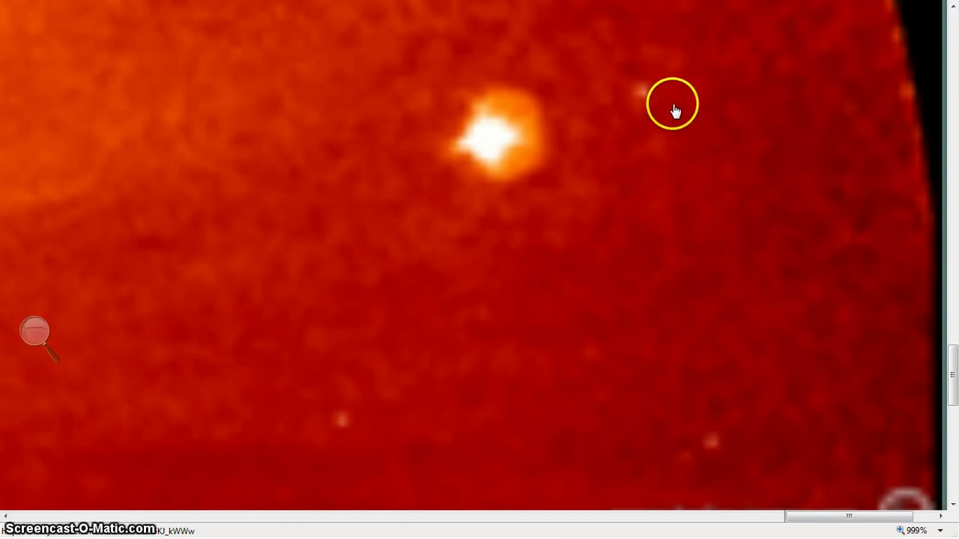
click(53, 341)
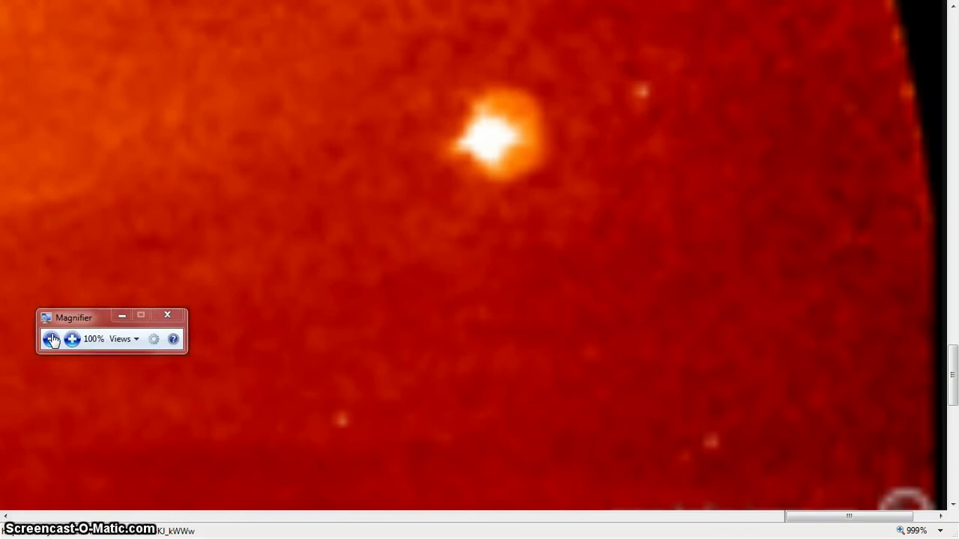
click(87, 320)
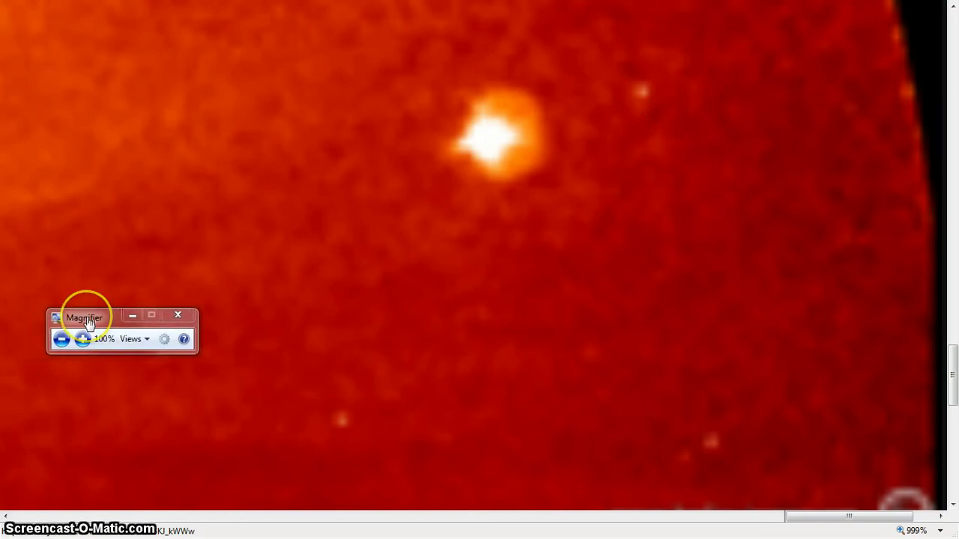
drag(88, 321, 112, 323)
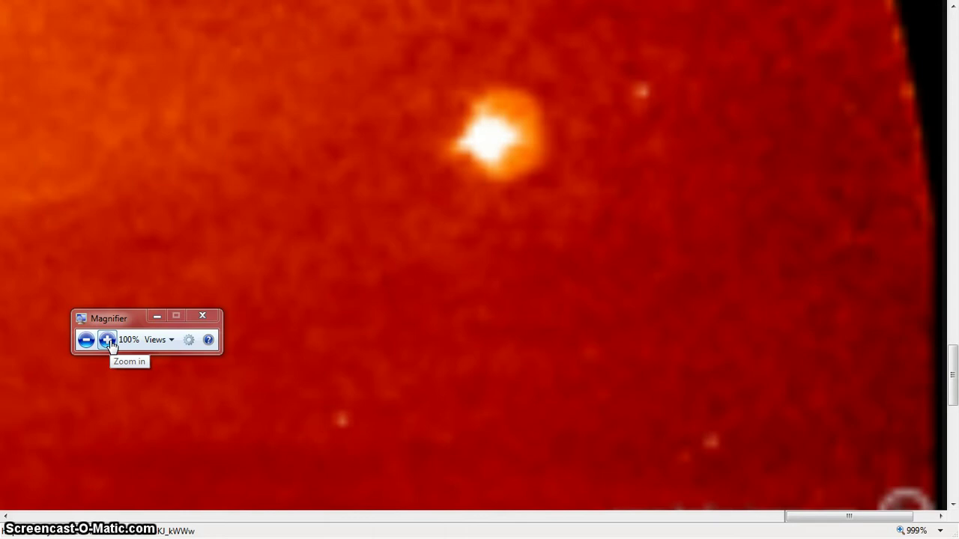
Step: Raise Magnifier zoom in steps from 100% toward 700% over the solar image
click(107, 341)
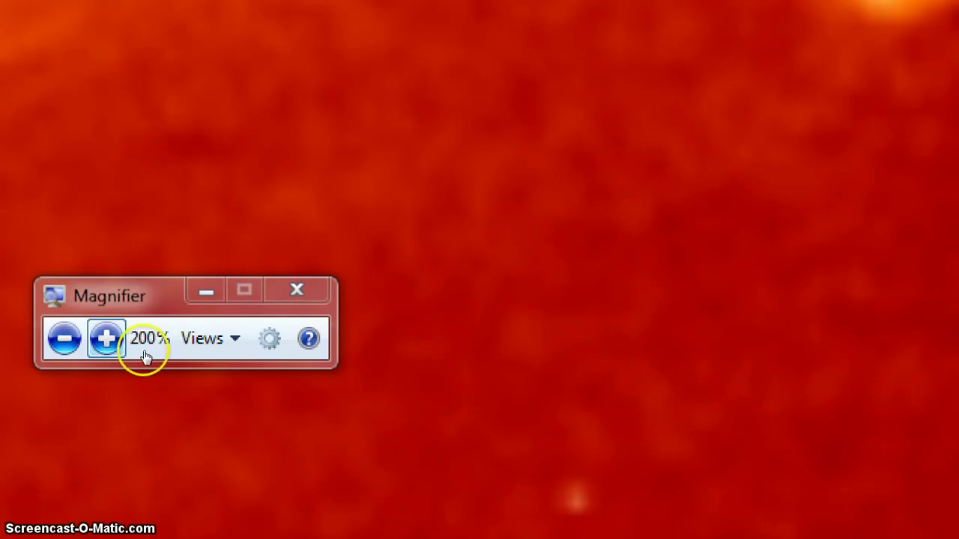
click(102, 340)
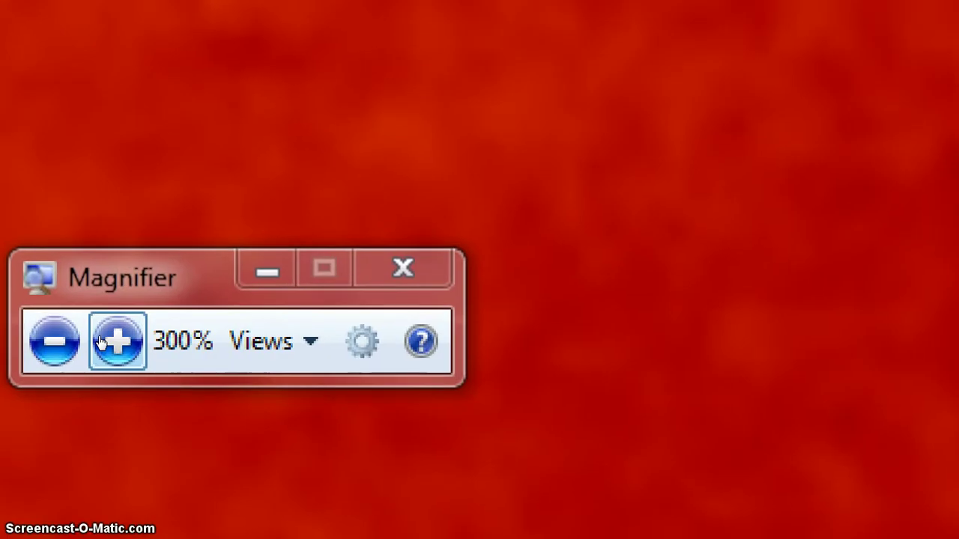
click(103, 341)
click(103, 341)
click(103, 340)
click(102, 341)
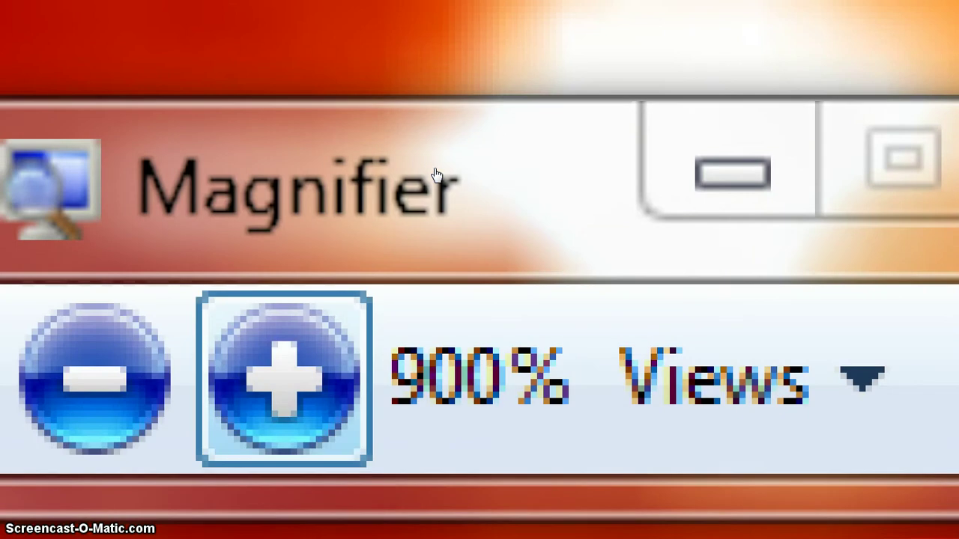
click(437, 174)
Step: Raise Magnifier to 1600% with Win+Plus, then lower it to 500% with Win+Minus
key(super+plus)
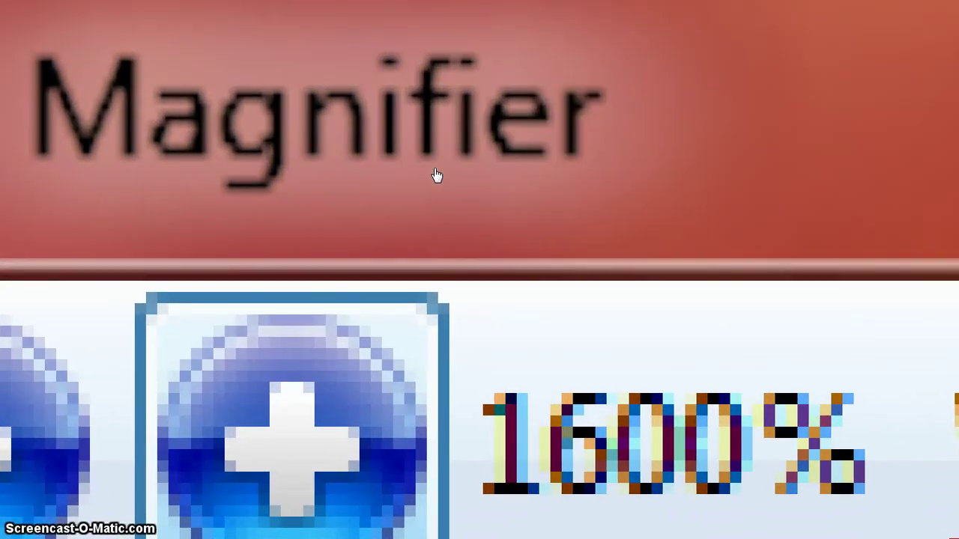
click(401, 153)
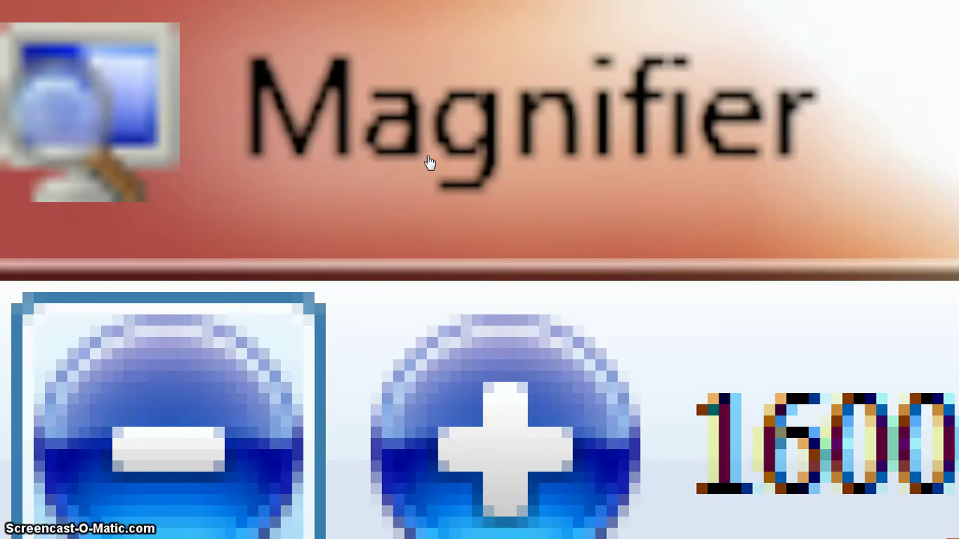
key(super+minus)
key(super+minus)
key(super+minus)
key(super+minus)
key(super+minus)
key(super+minus)
key(super+minus)
key(super+minus)
key(super+minus)
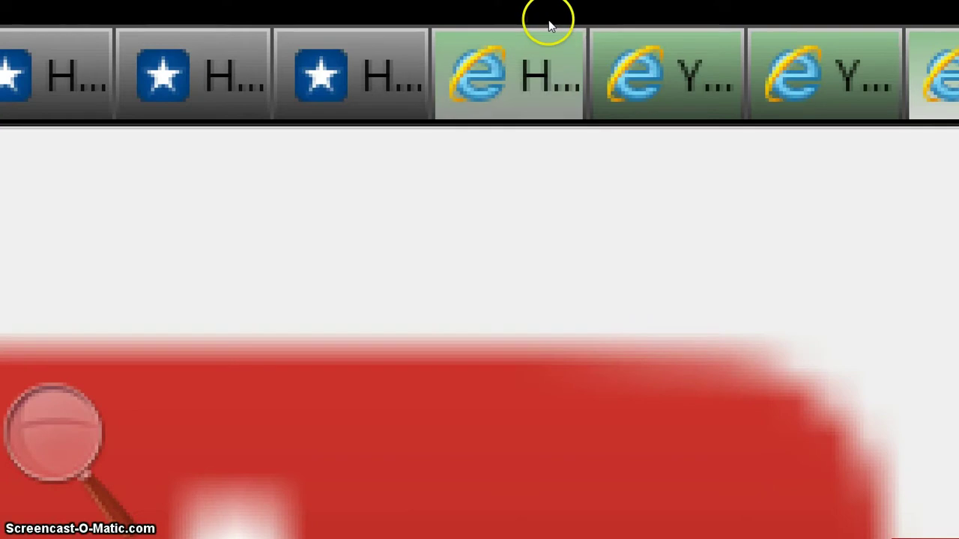
Step: On the solar image tab, lower Magnifier through 400% and 300% to 100%, moving its toolbar aside
click(548, 21)
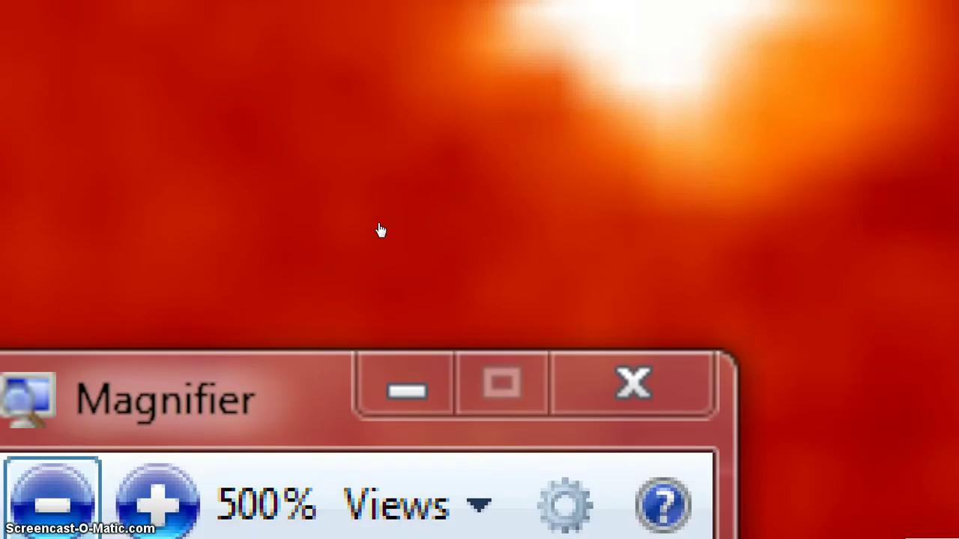
key(super+minus)
key(super+minus)
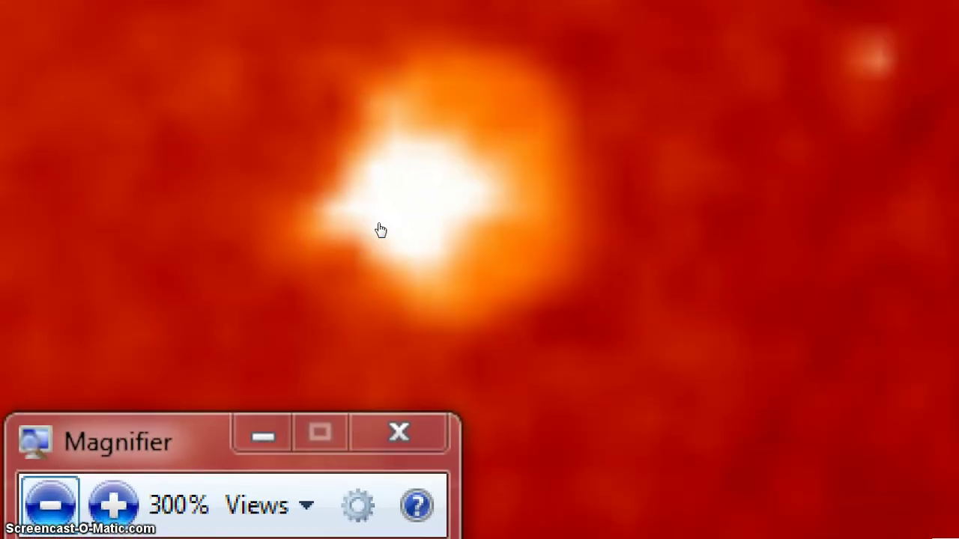
key(super+minus)
key(super+minus)
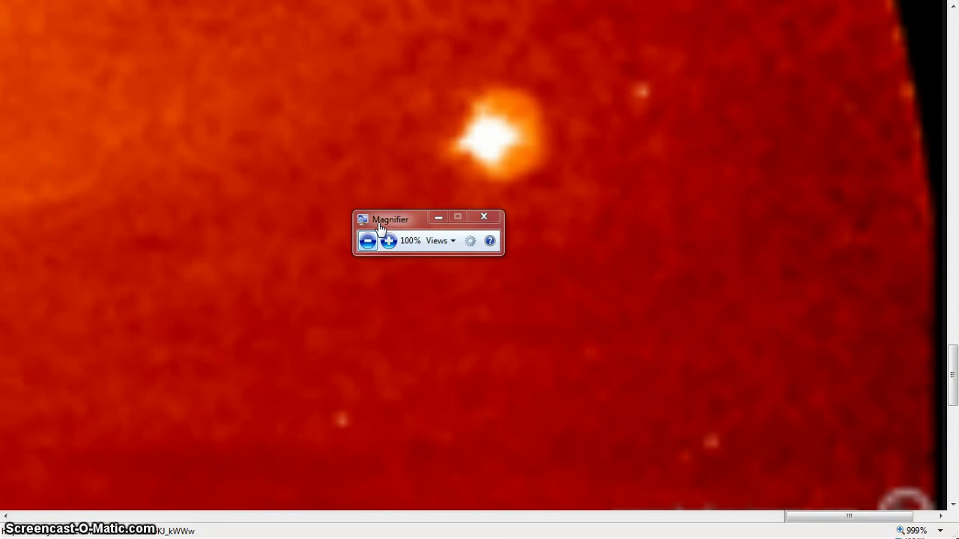
click(395, 223)
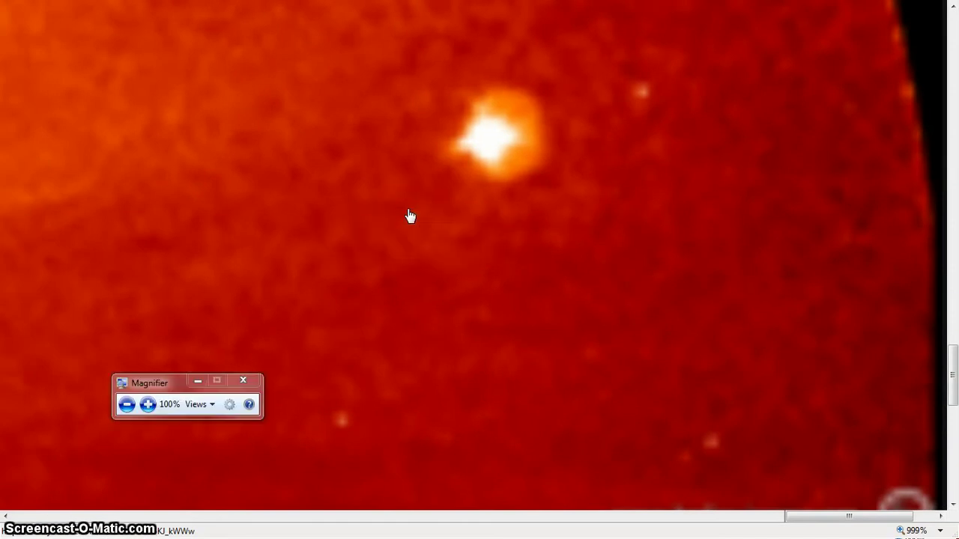
mouse_move(394, 223)
mouse_down()
mouse_move(143, 435)
mouse_move(137, 471)
mouse_up()
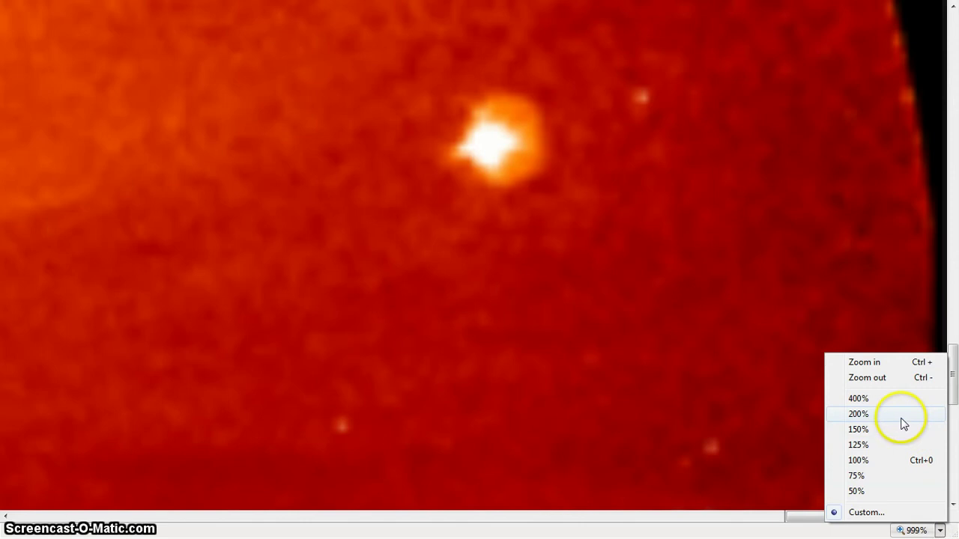
Step: Set Helioviewer's page zoom to 200%, then to 400%
click(858, 414)
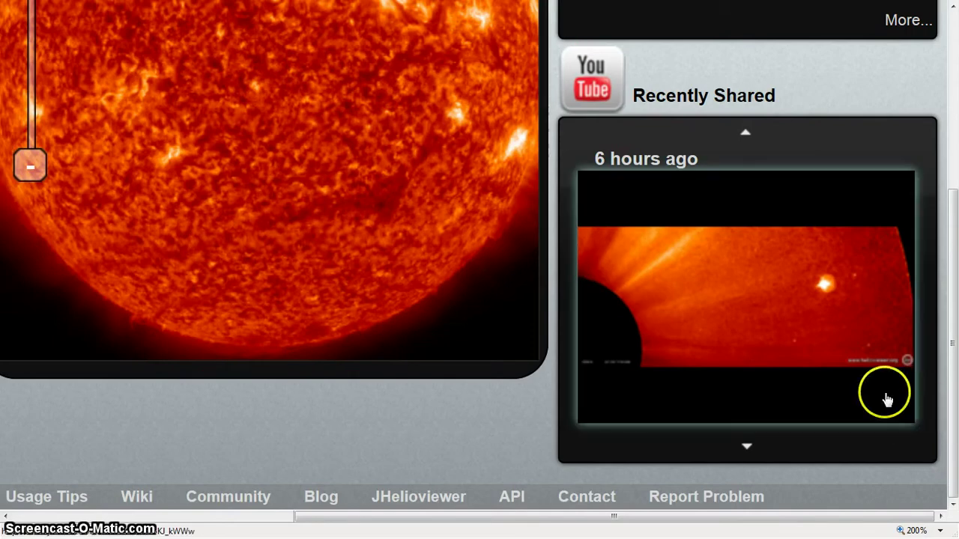
click(939, 531)
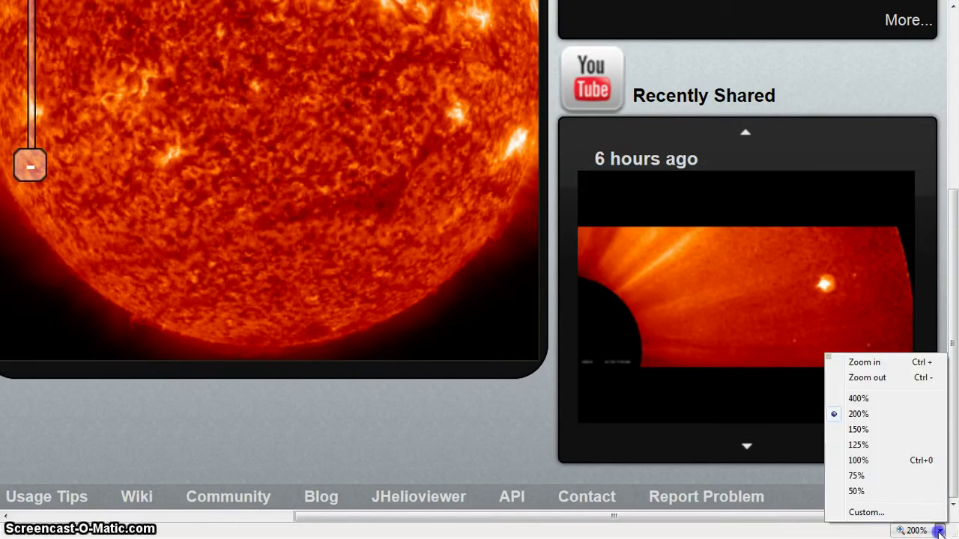
click(903, 399)
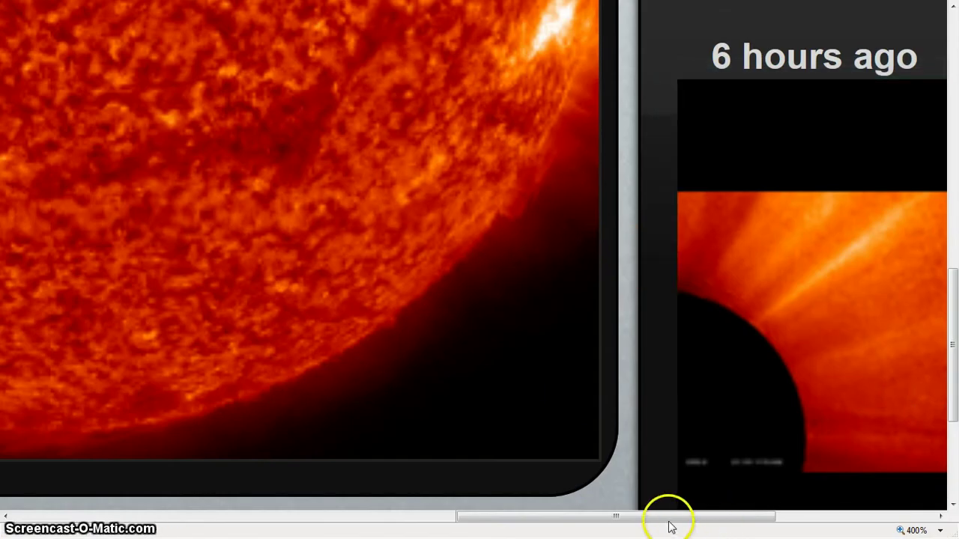
drag(669, 516, 814, 501)
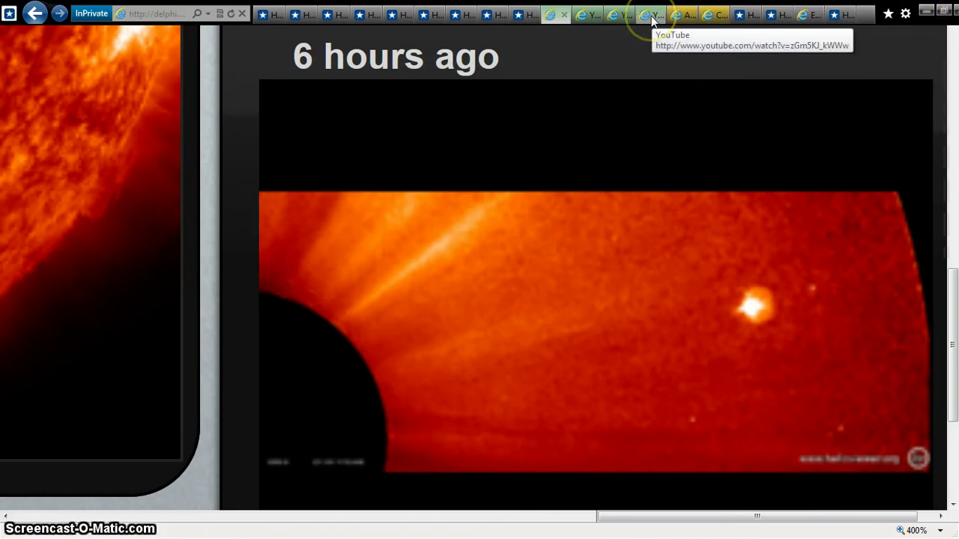
Step: Play the AIA 304/LASCO video full screen from the start, then exit full screen
click(675, 16)
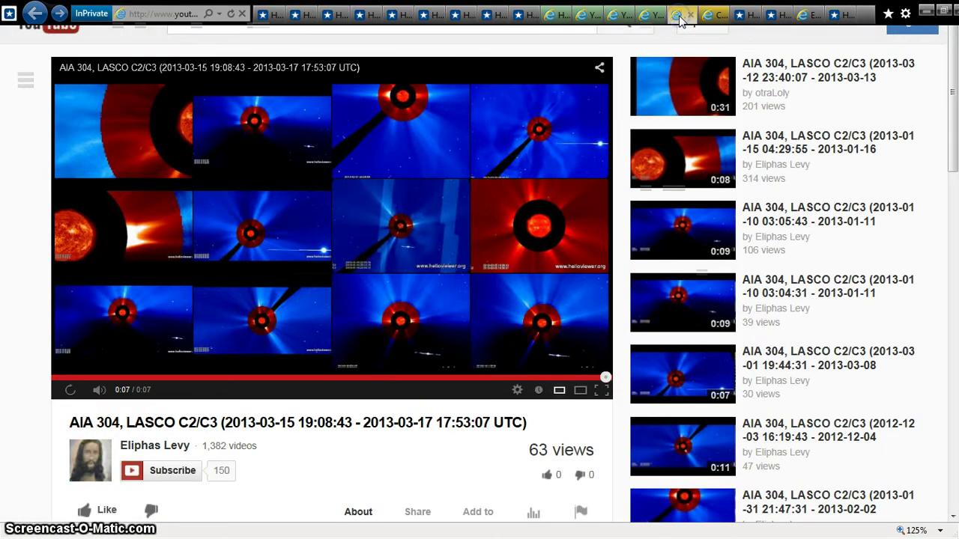
click(600, 391)
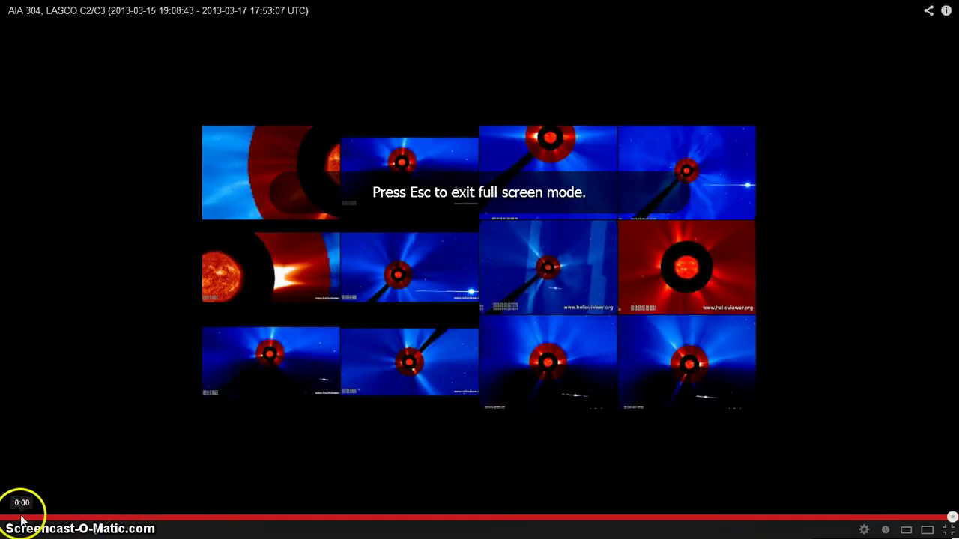
click(12, 518)
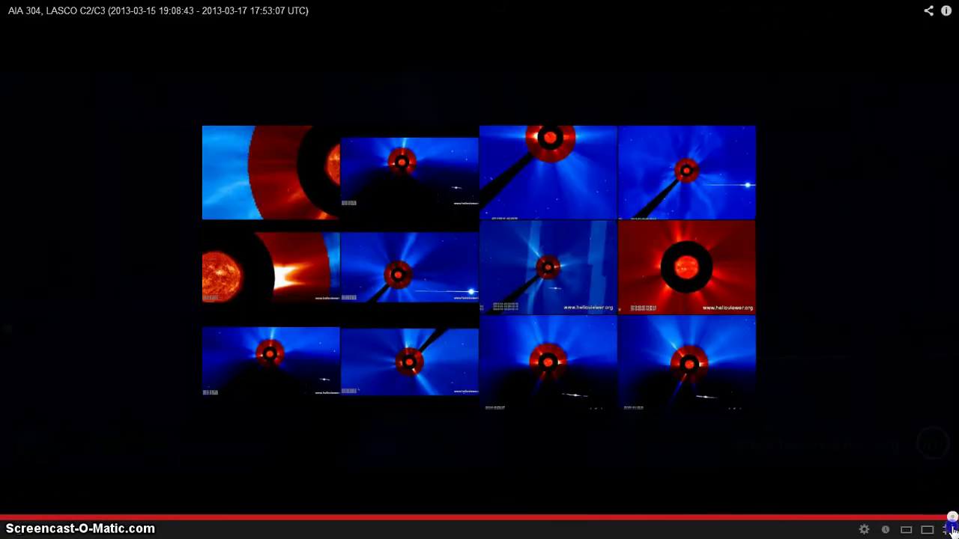
click(949, 529)
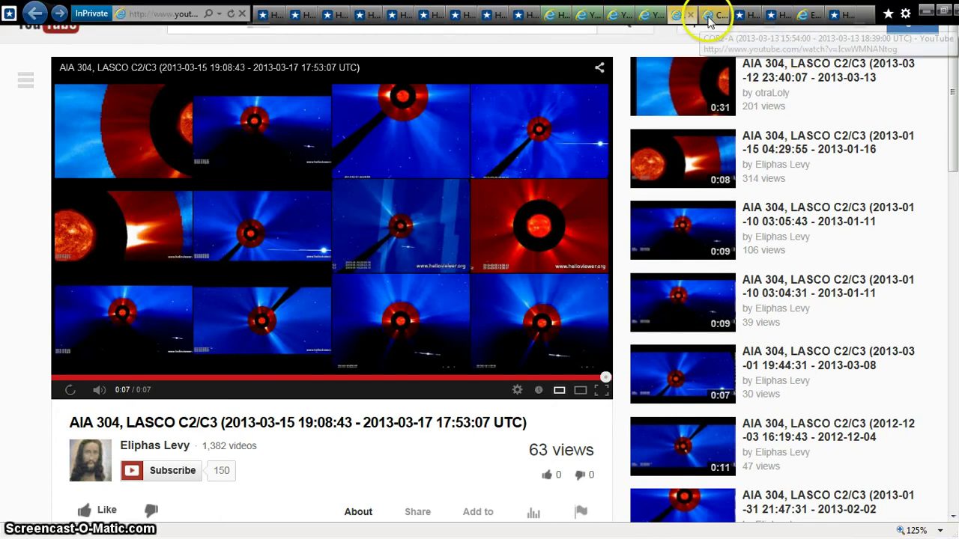
Step: Play the COR2-A video full screen, repeatedly rewinding to its first frame, then exit full screen
click(706, 15)
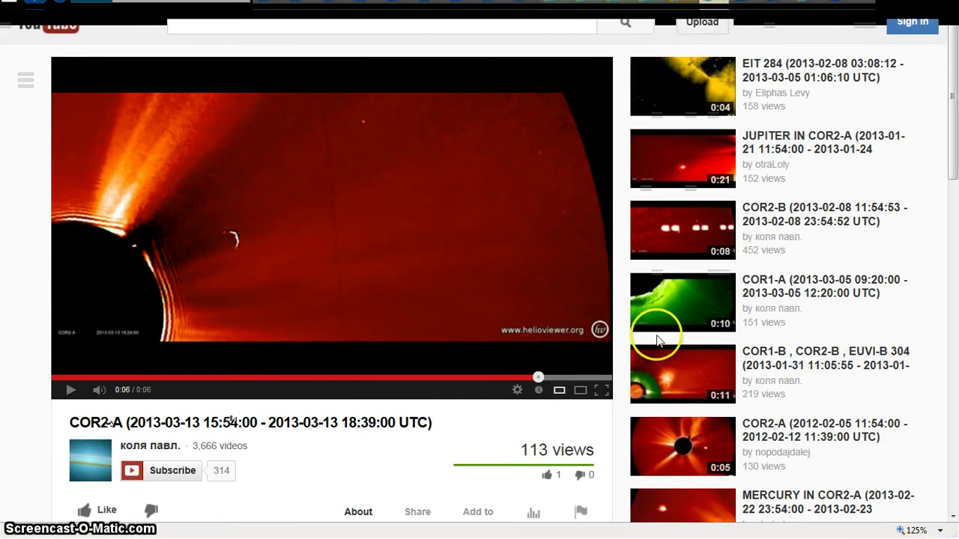
click(604, 389)
click(16, 524)
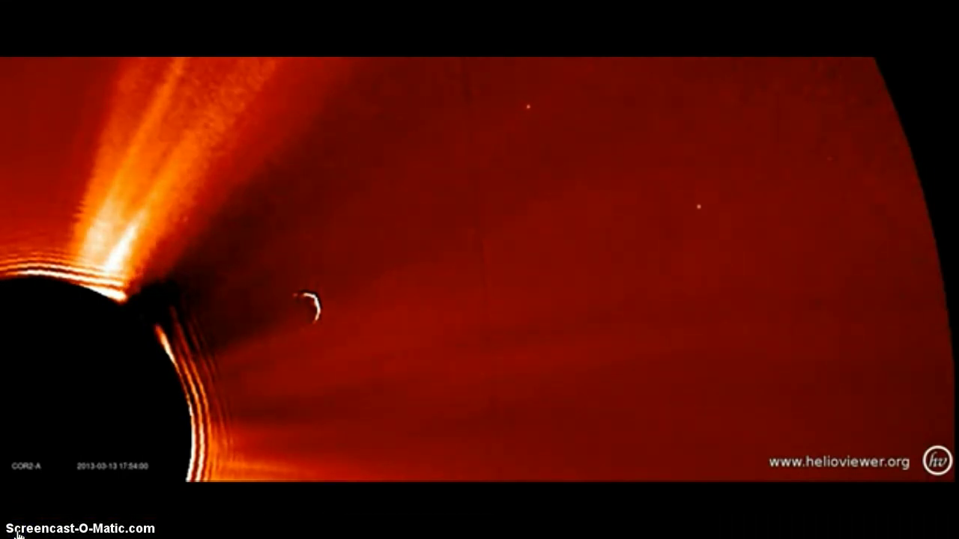
click(71, 517)
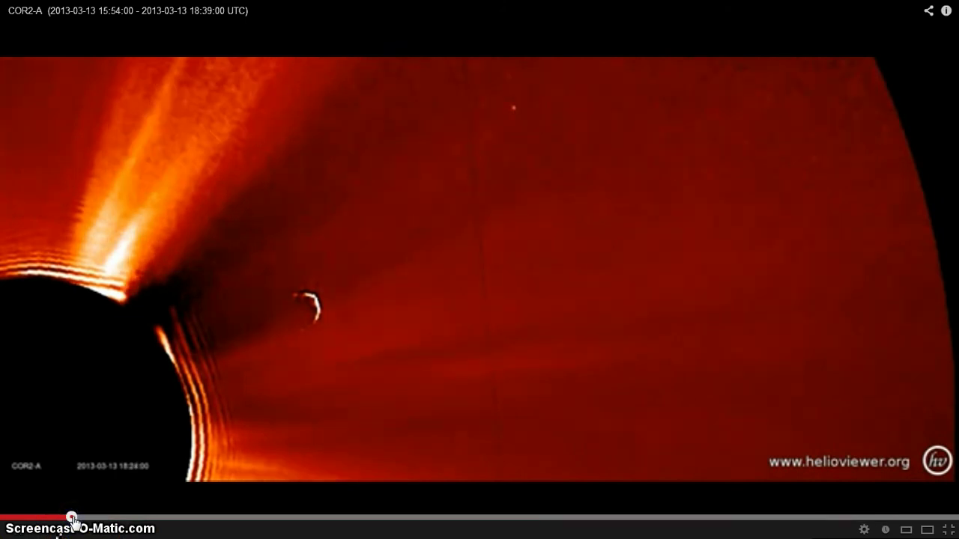
click(19, 517)
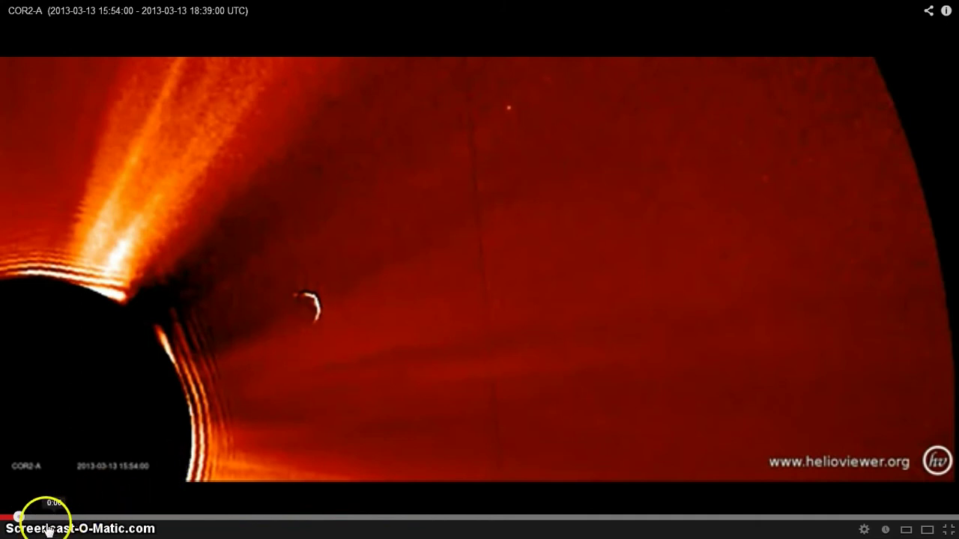
click(6, 516)
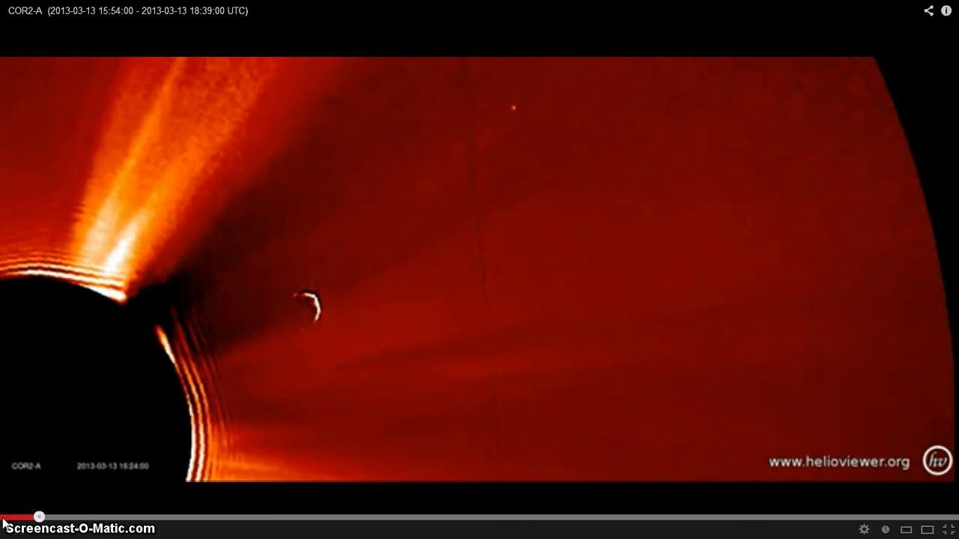
click(15, 519)
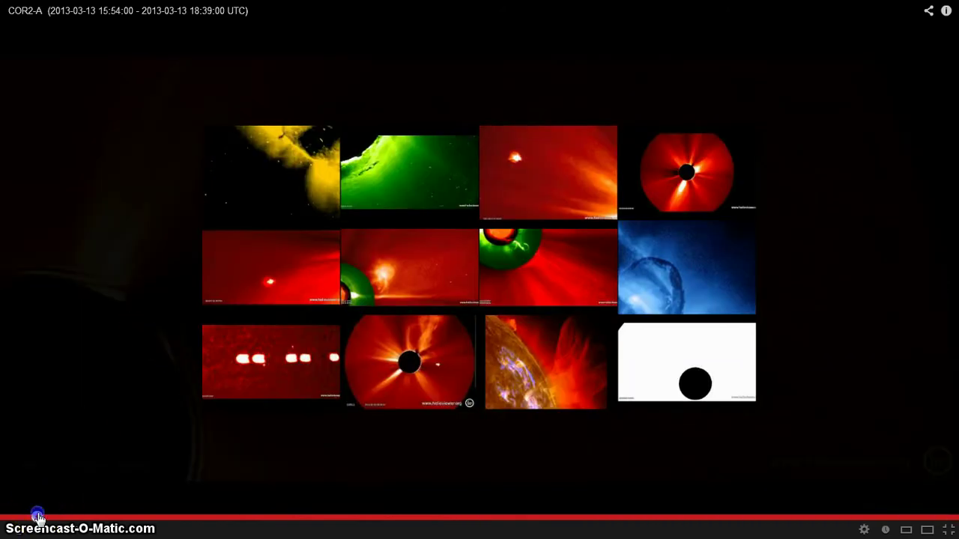
click(38, 516)
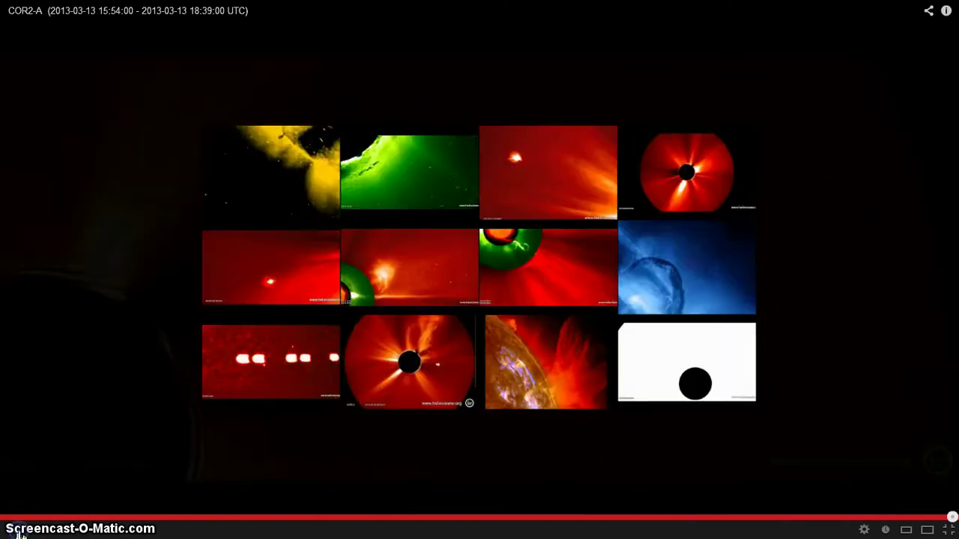
click(20, 532)
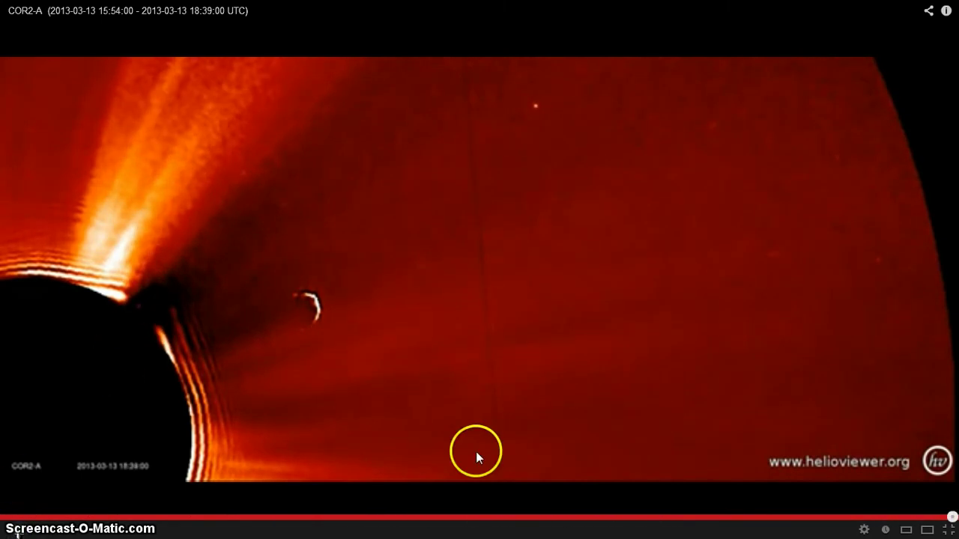
click(948, 530)
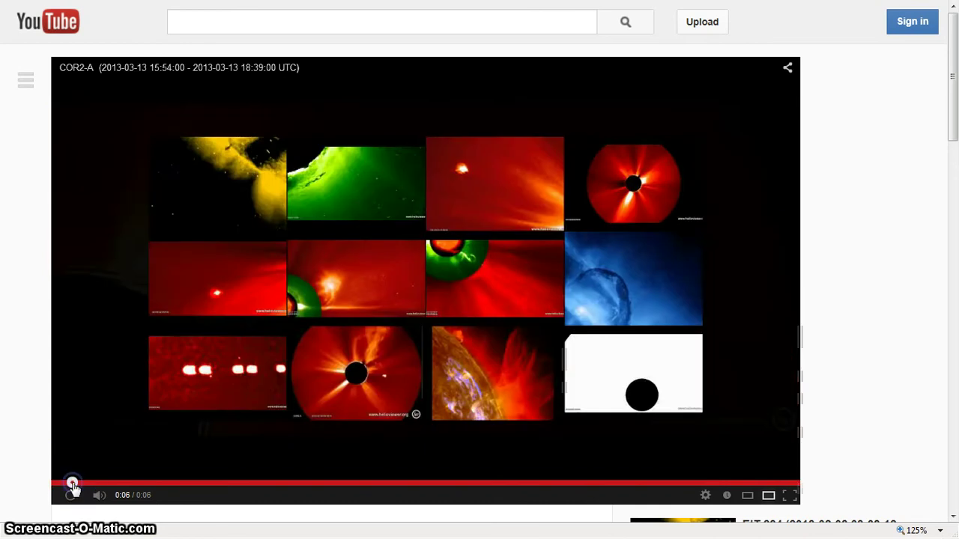
Step: Restart the ended COR2-A video from 0:00 and open the page zoom levels
click(71, 495)
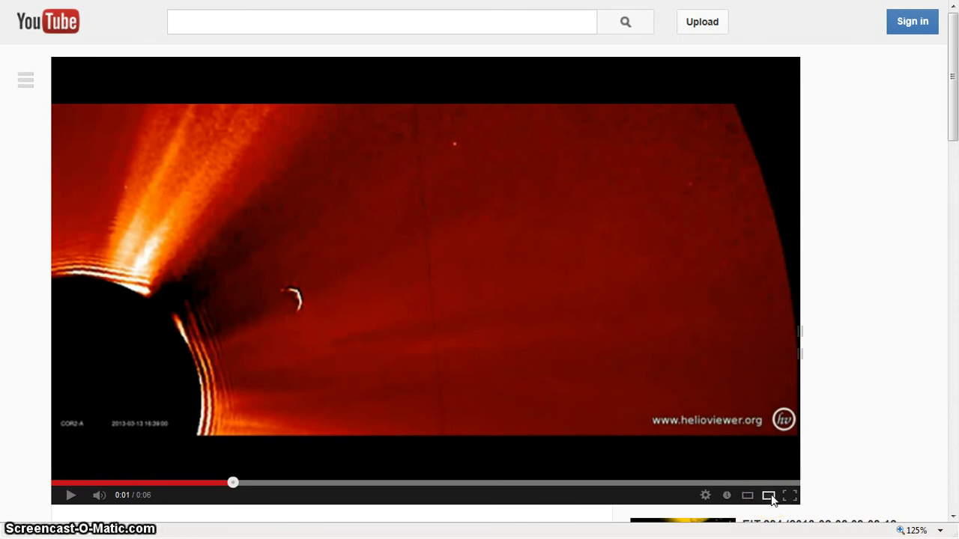
click(940, 531)
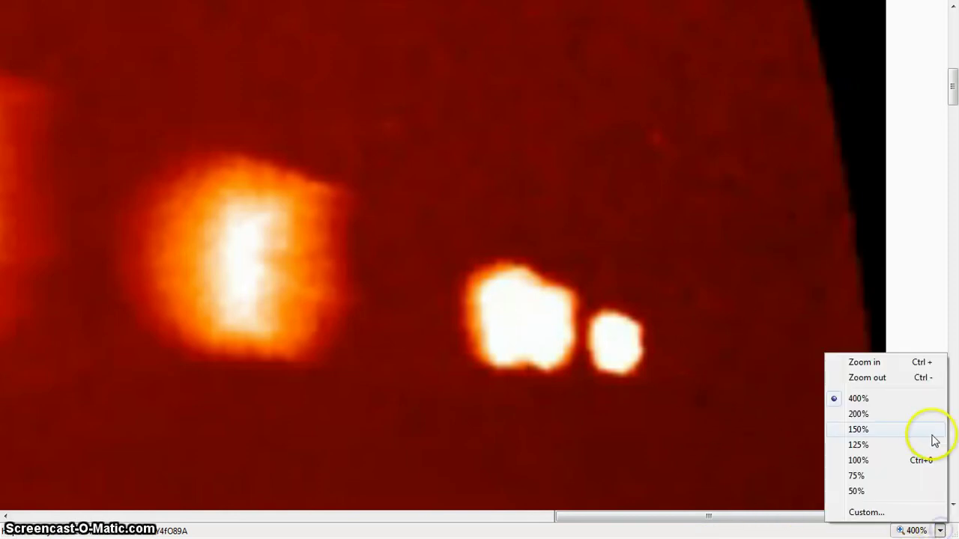
Step: Open the Custom zoom setting and edit its Percentage zoom value
click(885, 514)
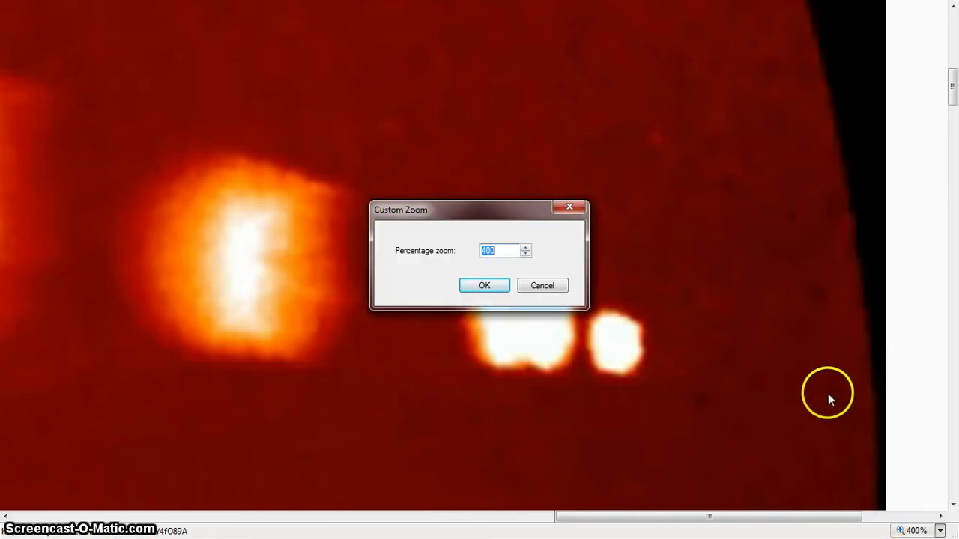
click(506, 253)
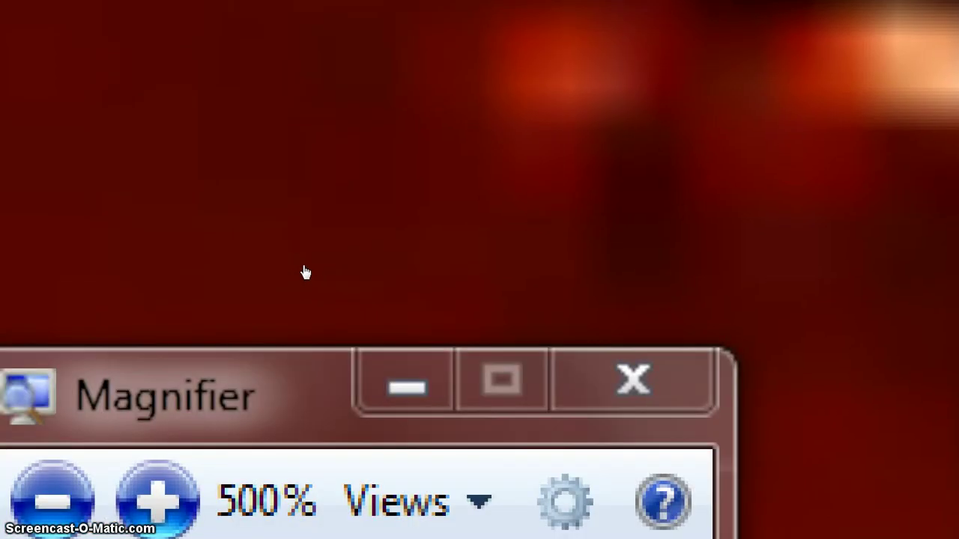
Step: Raise Windows Magnifier to 1600% over the video, then step it back down to 700%
key(super+plus)
key(super+plus)
key(super+plus)
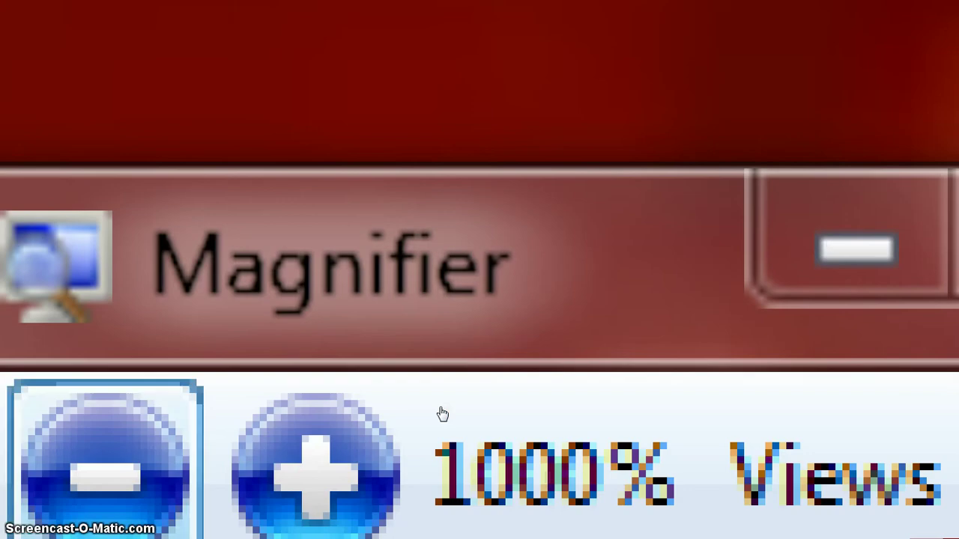
key(Tab)
key(space)
key(space)
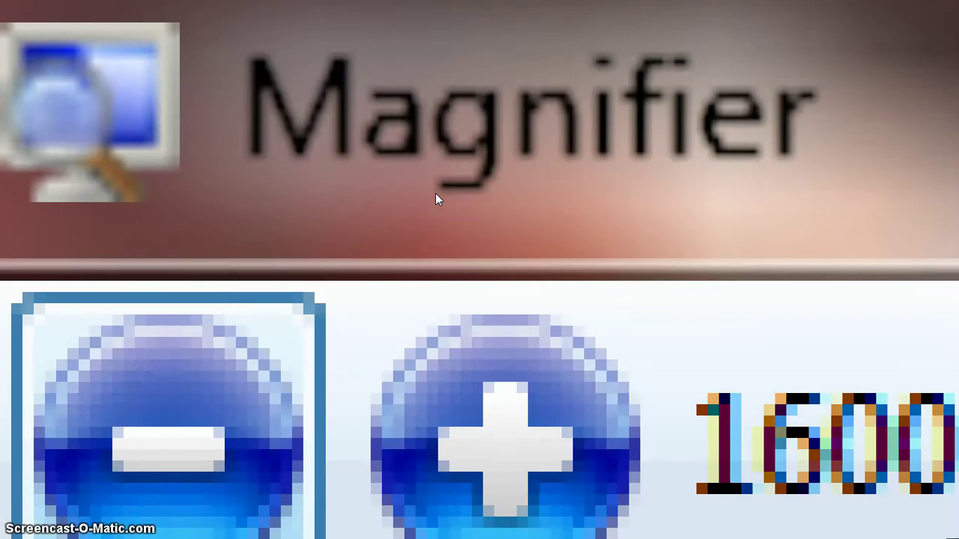
key(super+minus)
key(super+minus)
key(super+minus)
key(super+minus)
key(super+minus)
key(super+minus)
key(super+minus)
key(super+minus)
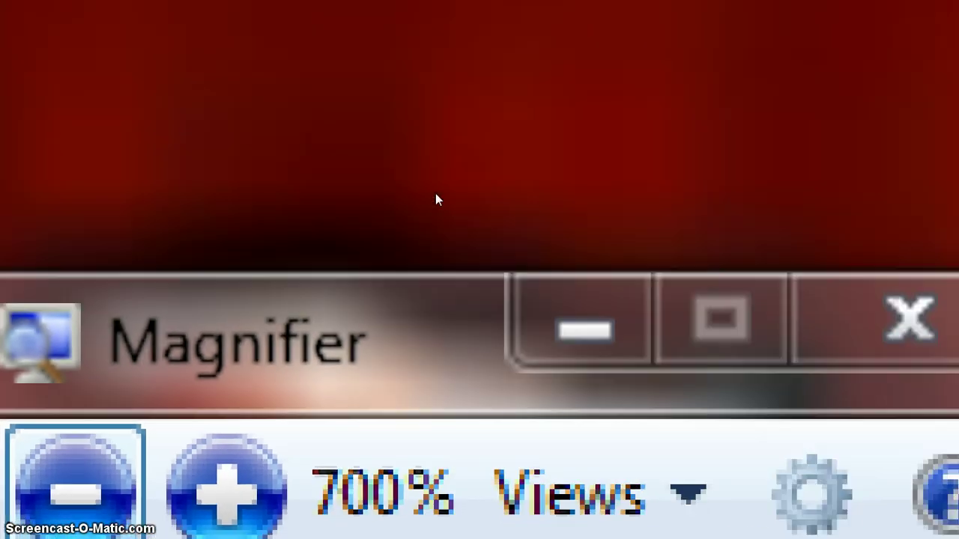
key(super+minus)
key(super+minus)
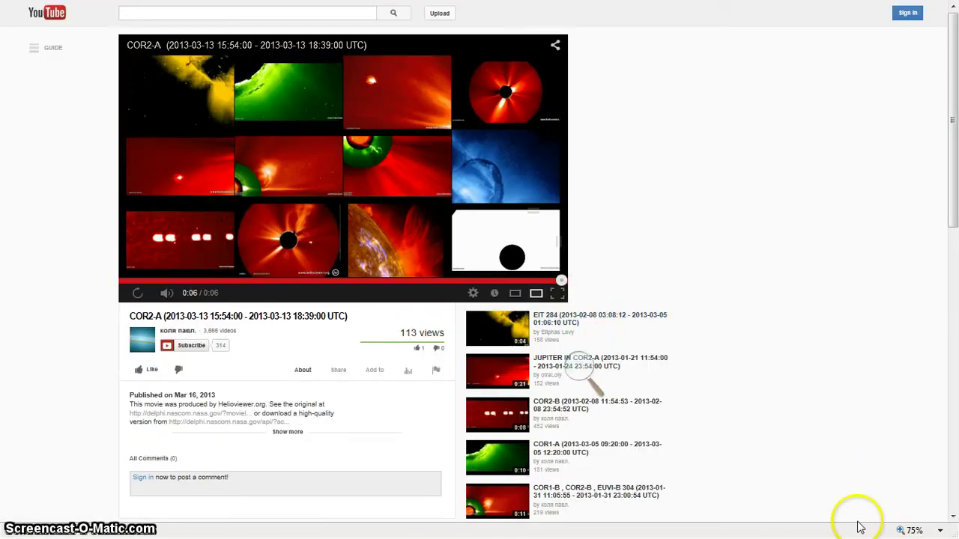
Step: Set the page zoom to 150% and replay the COR2-A video from 0:00
click(938, 530)
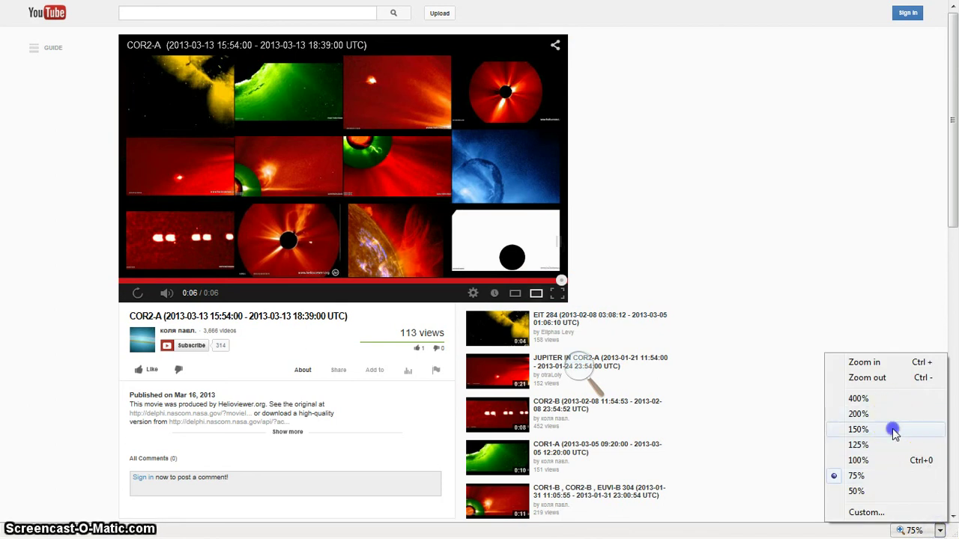
click(894, 432)
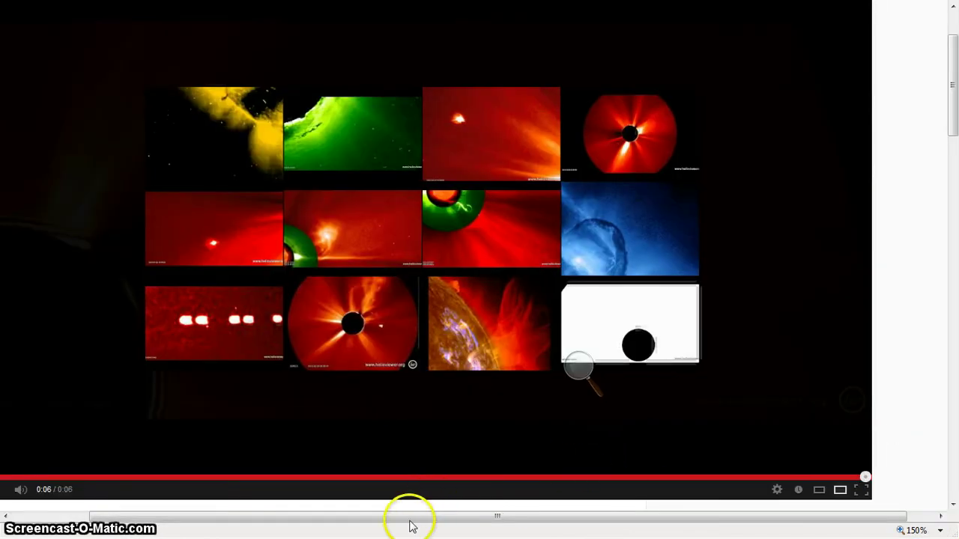
drag(410, 522, 125, 530)
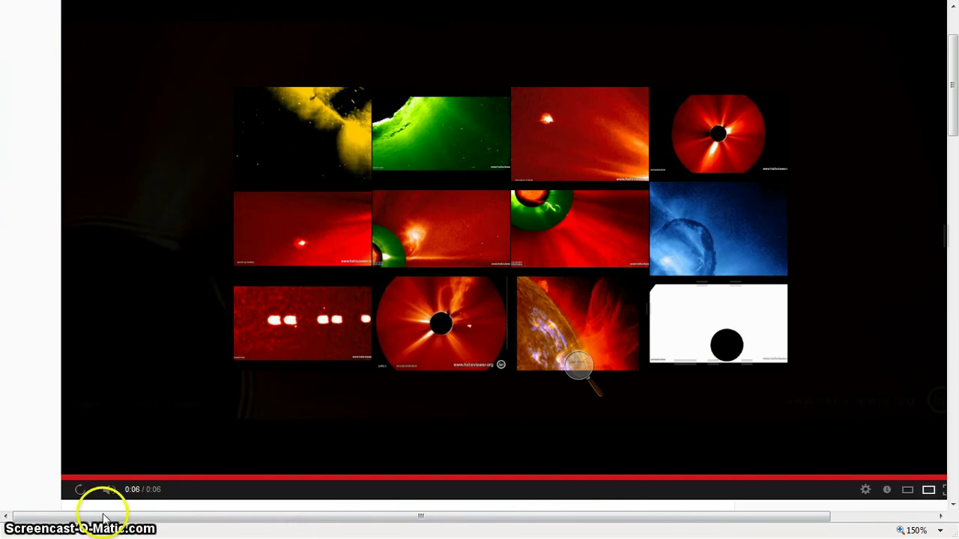
click(74, 484)
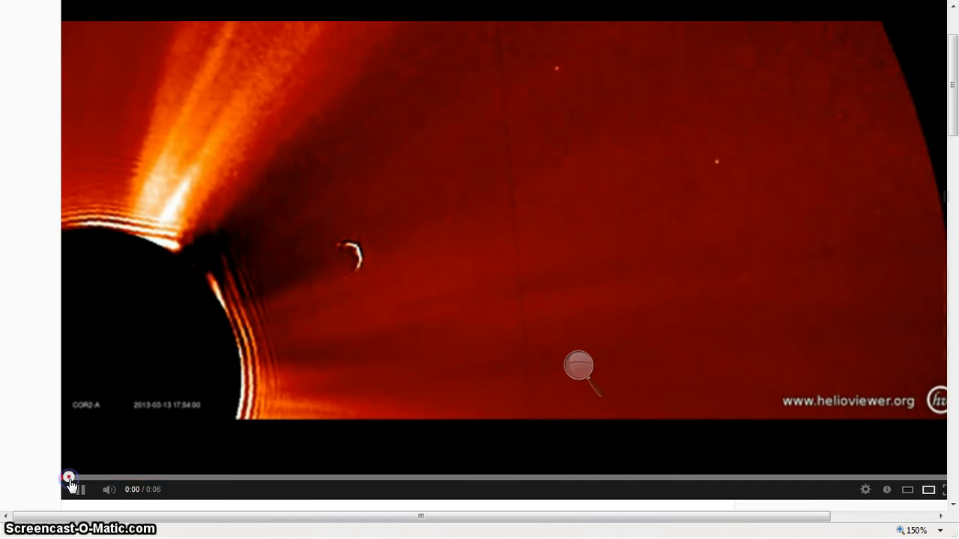
click(68, 478)
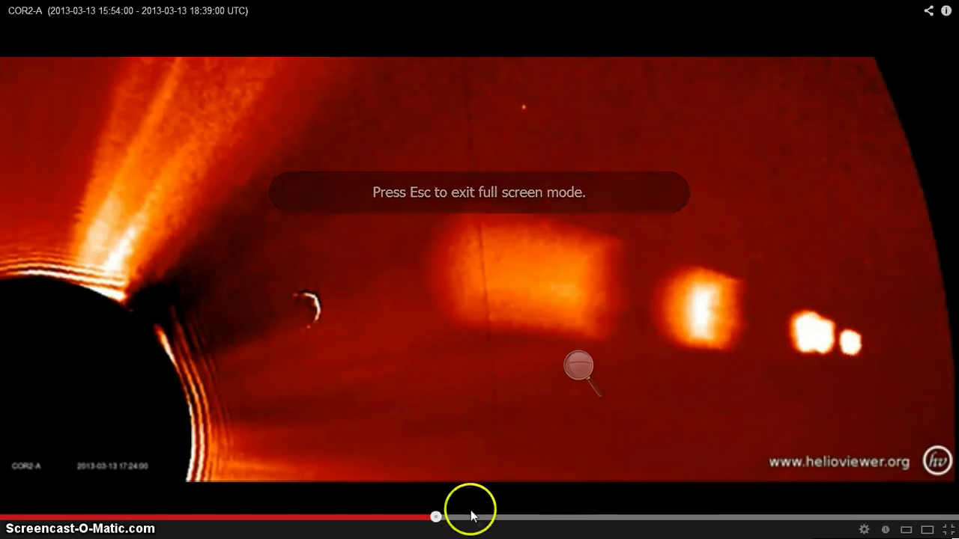
Step: Restart the COR2-A video, rewind it to the 16:24 frame, and exit full screen
click(402, 518)
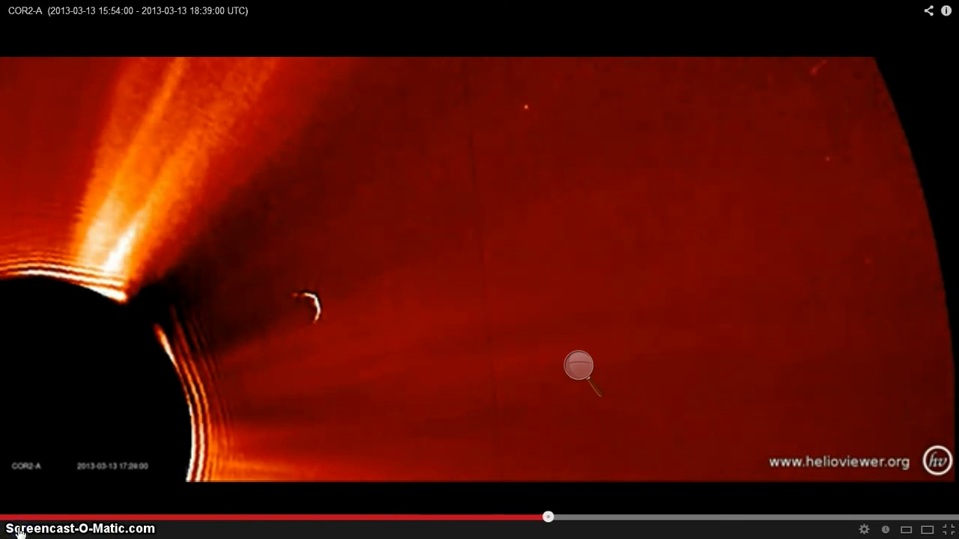
click(65, 516)
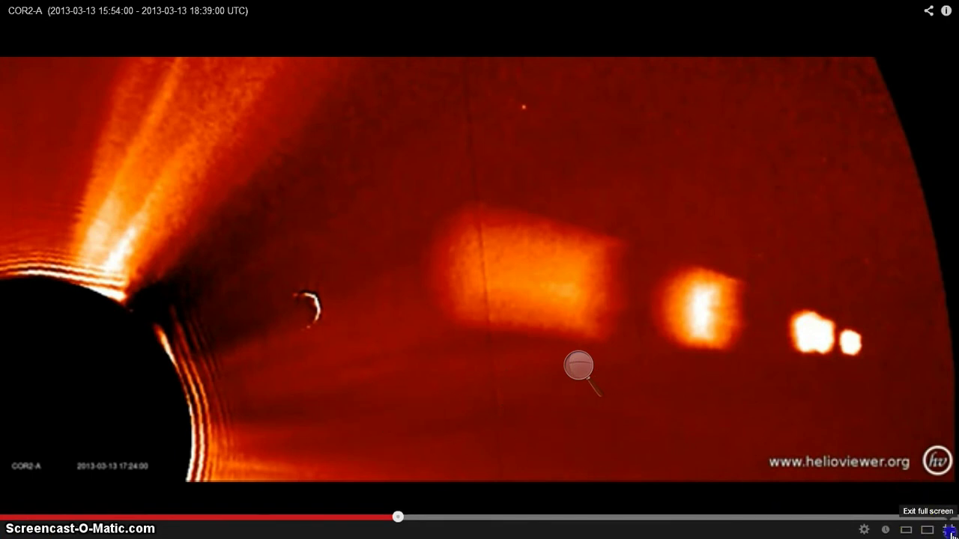
click(950, 532)
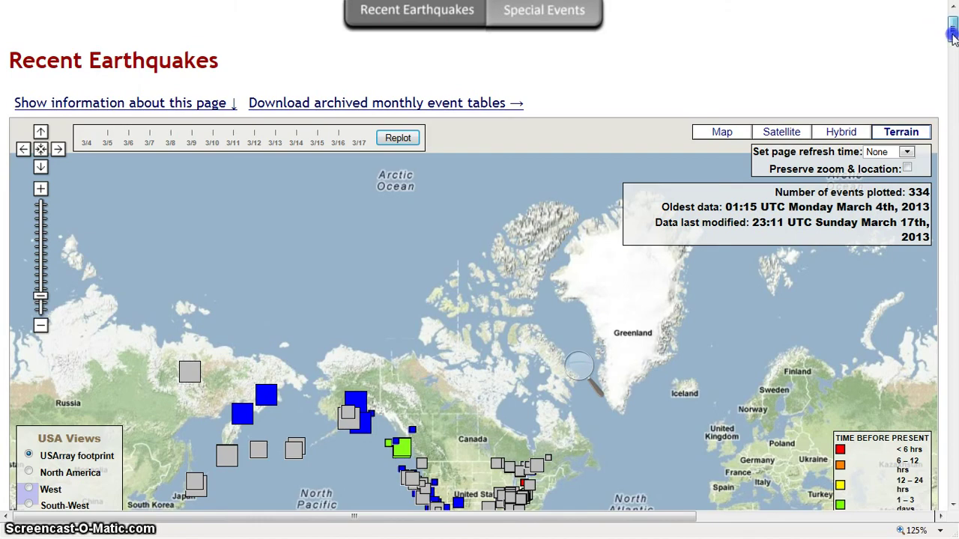
drag(952, 15, 952, 45)
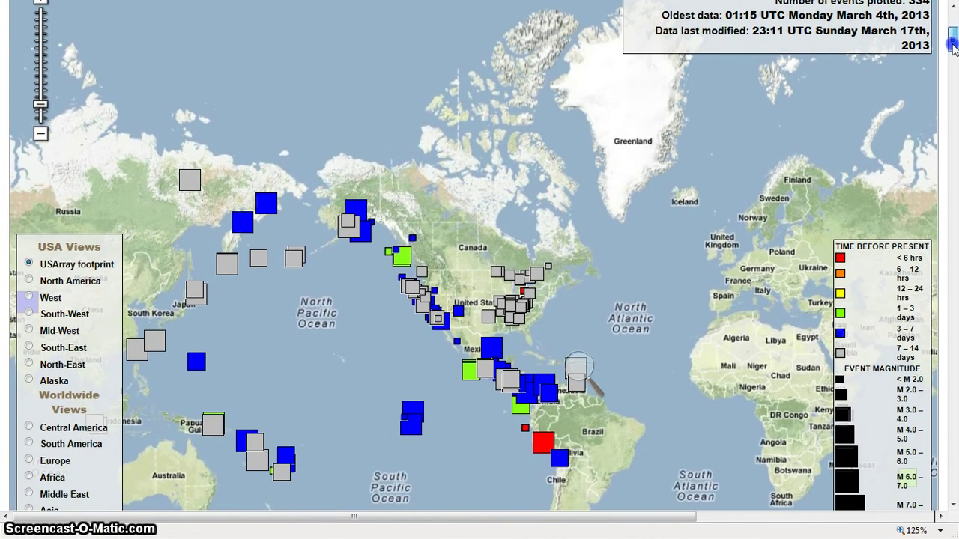
scroll(952, 44, down, 1)
scroll(952, 46, down, 1)
scroll(952, 49, down, 1)
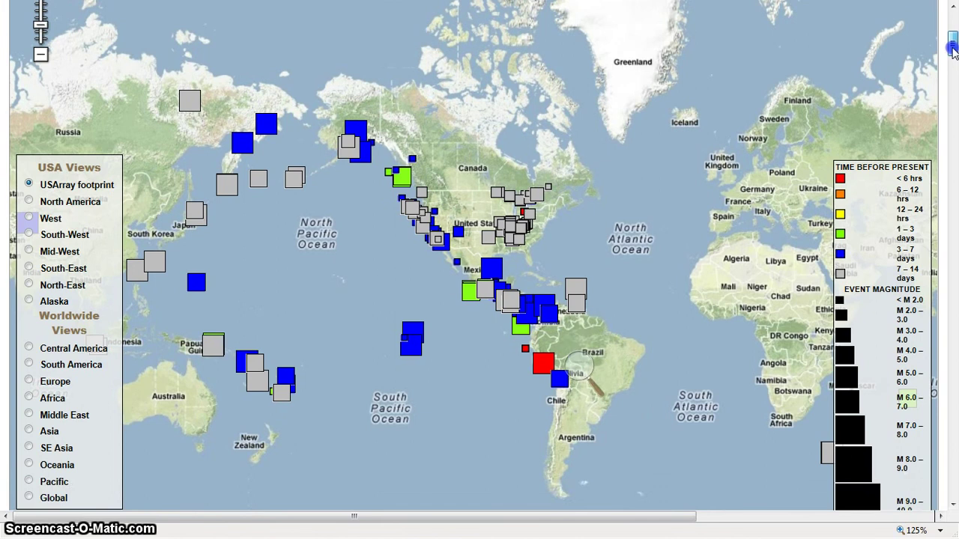
scroll(951, 47, up, 1)
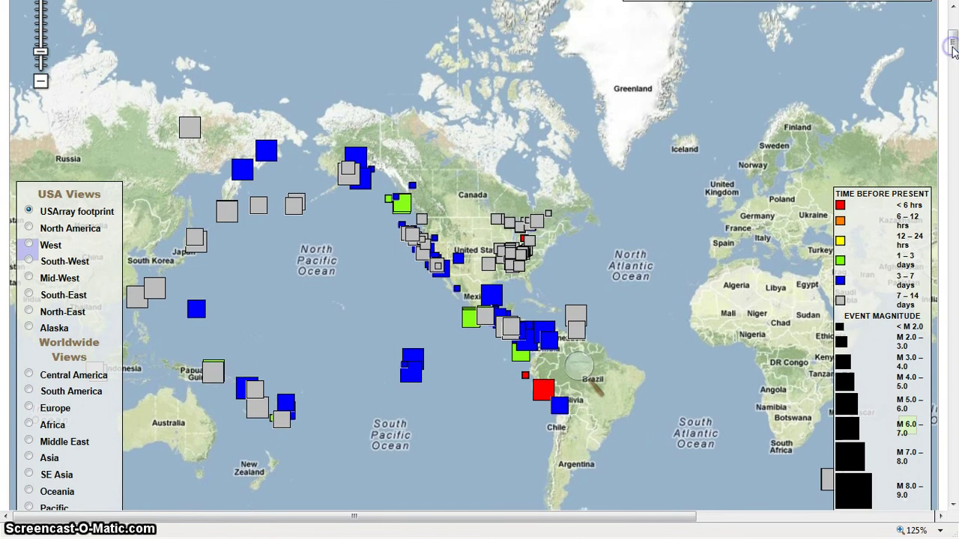
click(544, 395)
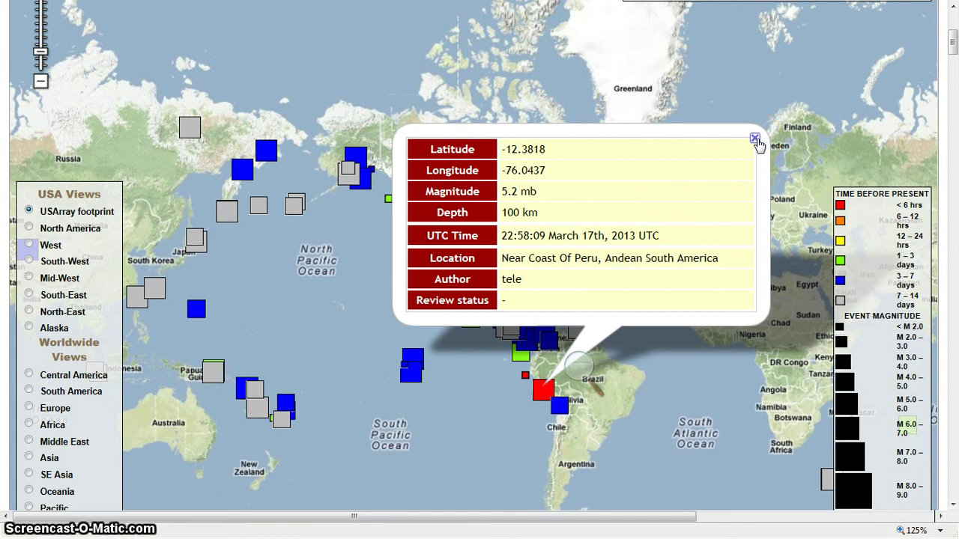
click(755, 139)
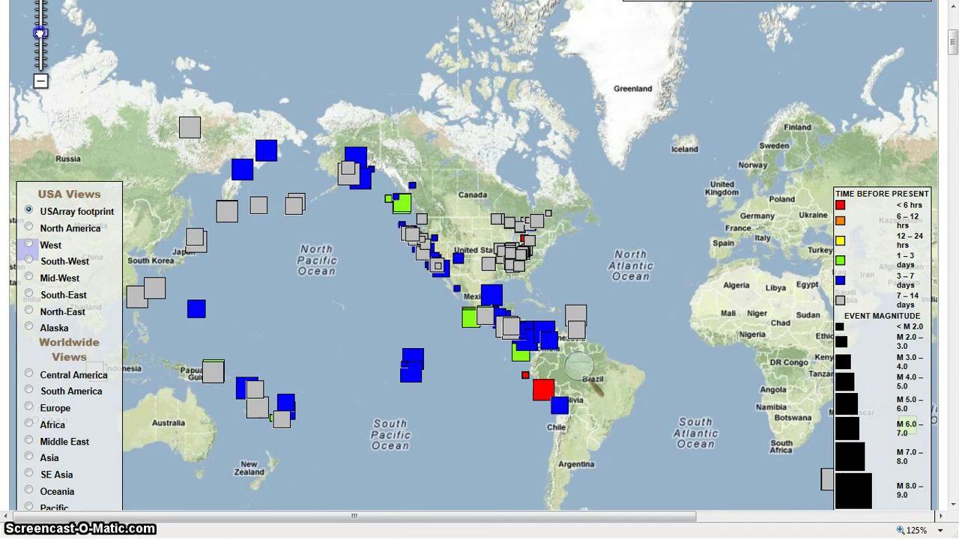
click(37, 22)
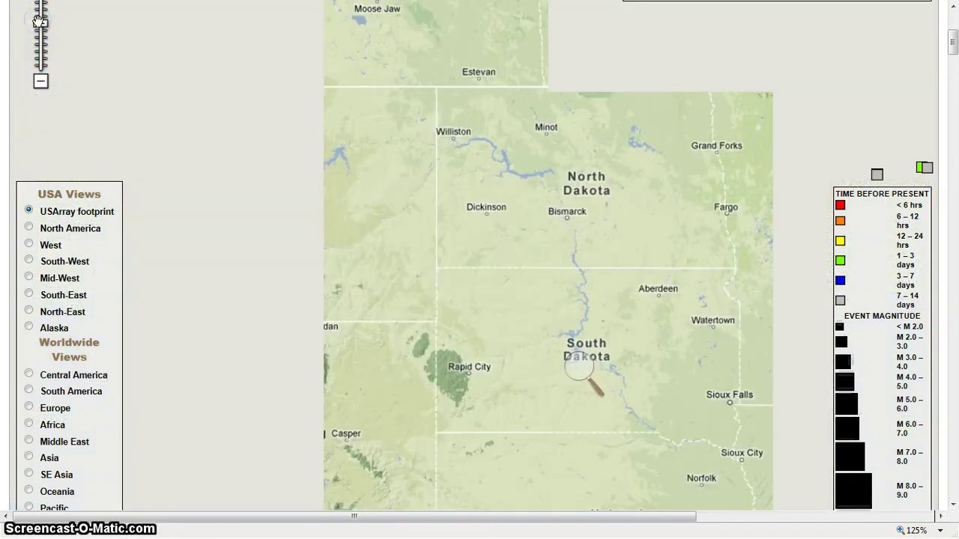
mouse_move(754, 231)
mouse_down()
mouse_move(241, 308)
mouse_move(153, 296)
mouse_up()
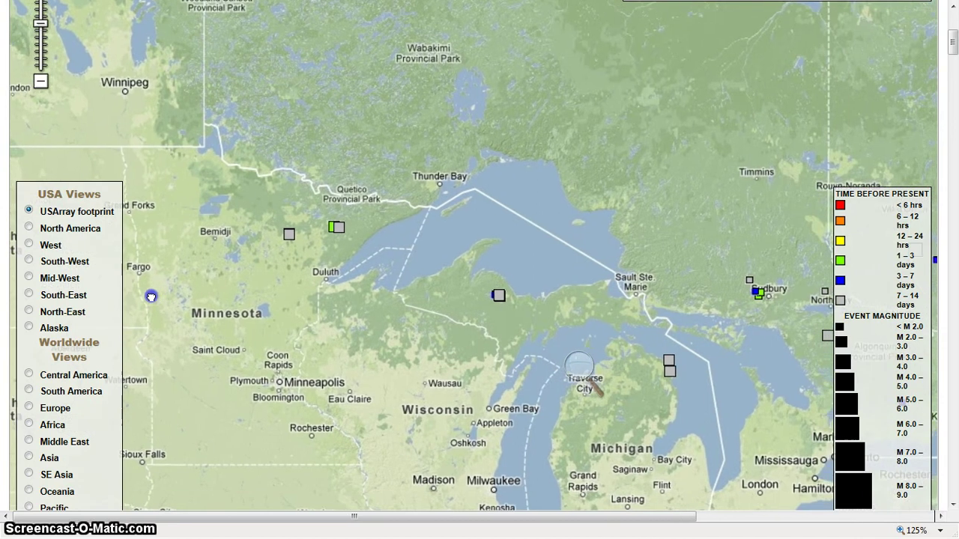
drag(749, 299, 588, 277)
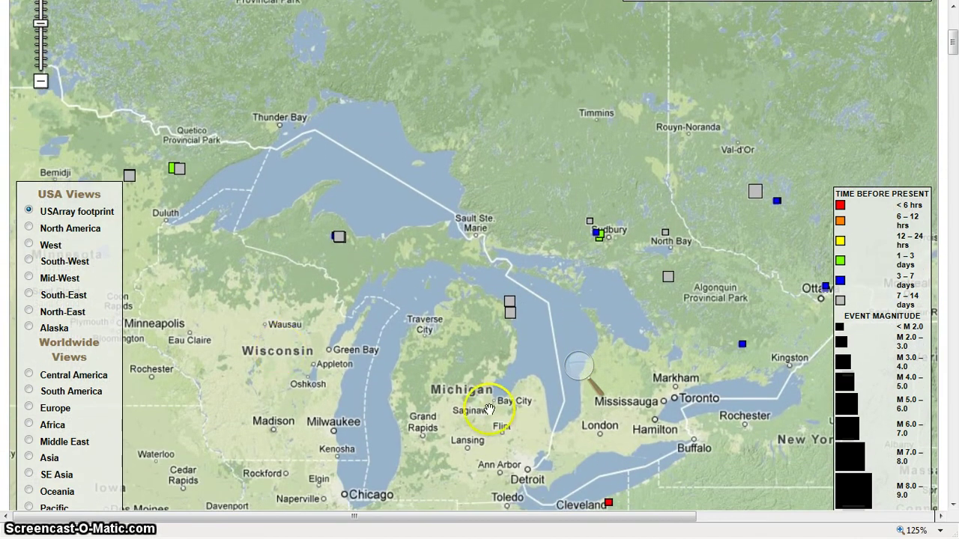
drag(504, 396, 373, 355)
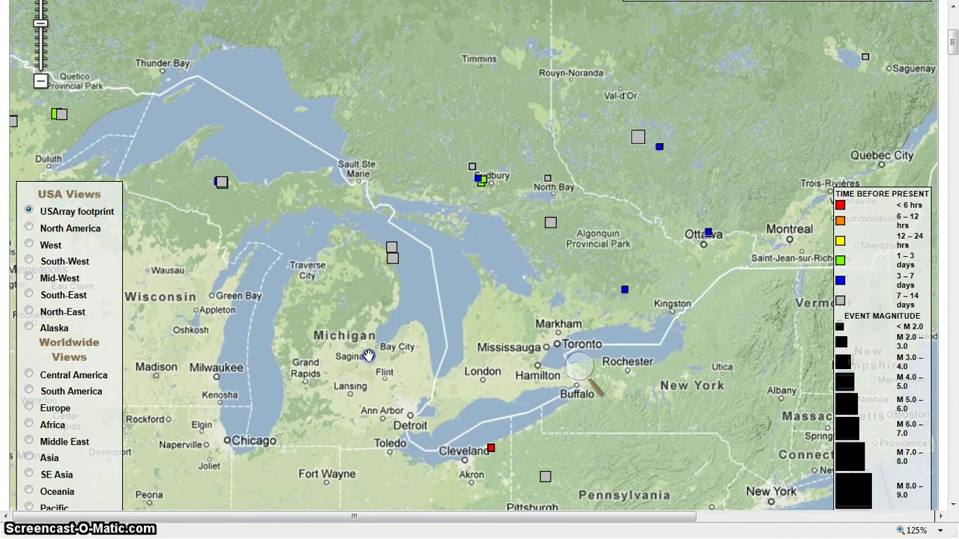
drag(691, 478, 575, 495)
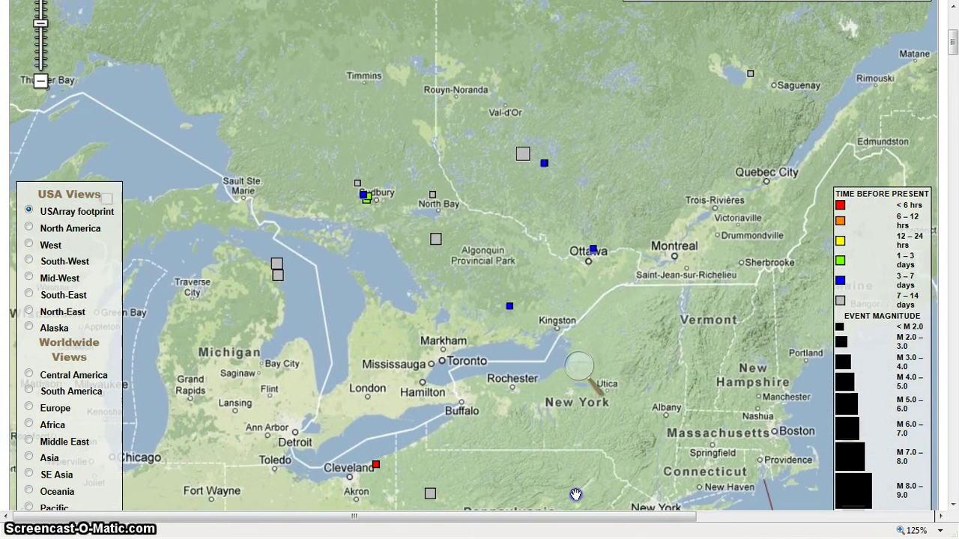
click(652, 380)
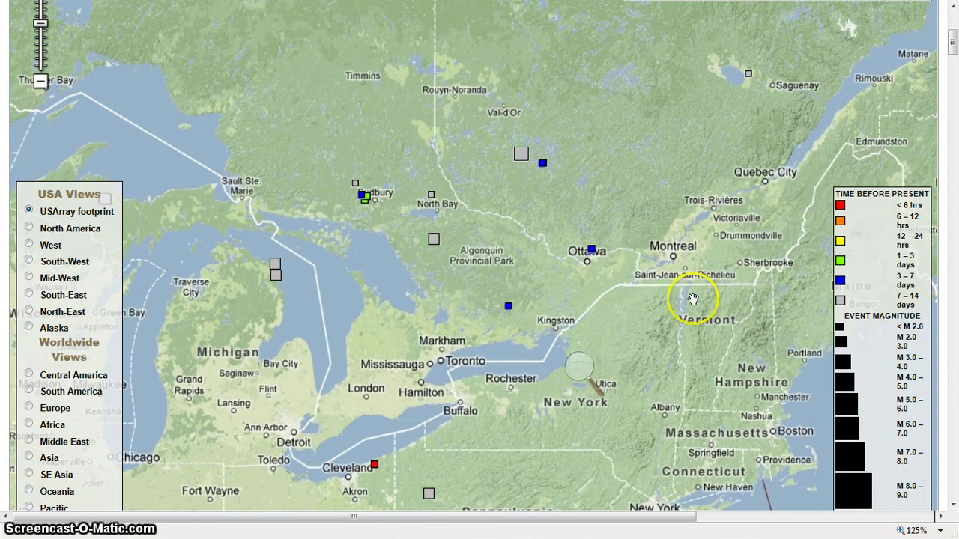
mouse_move(674, 326)
mouse_down()
mouse_move(631, 402)
mouse_move(668, 402)
mouse_move(675, 413)
mouse_move(634, 287)
mouse_move(627, 201)
mouse_move(567, 277)
mouse_move(602, 242)
mouse_move(743, 227)
mouse_move(784, 244)
mouse_move(798, 274)
mouse_move(846, 299)
mouse_up()
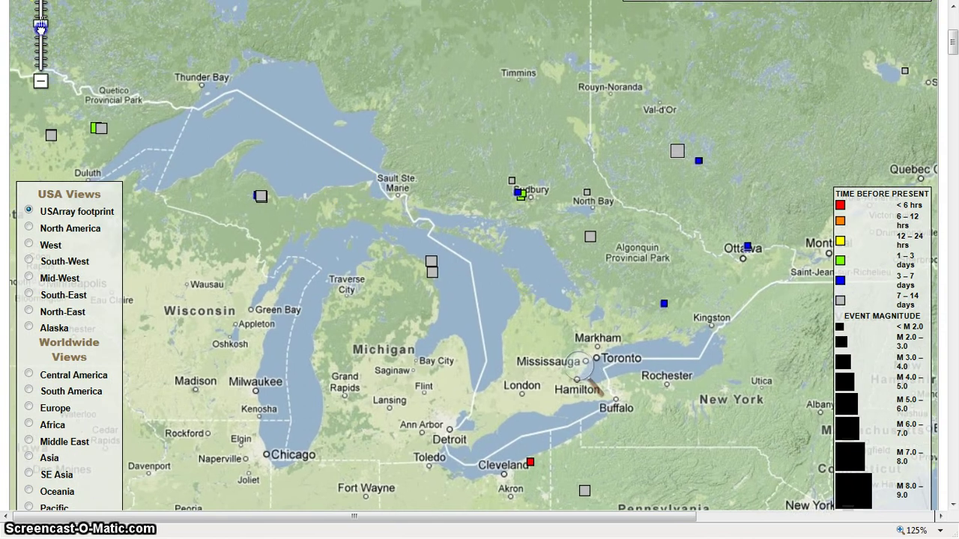
click(41, 61)
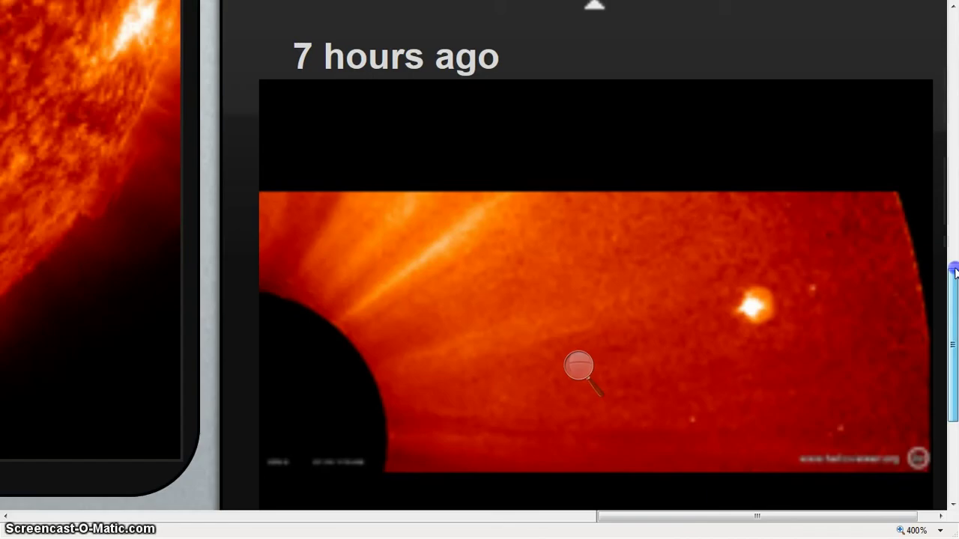
mouse_move(951, 271)
mouse_down()
mouse_move(954, 298)
mouse_move(954, 276)
mouse_up()
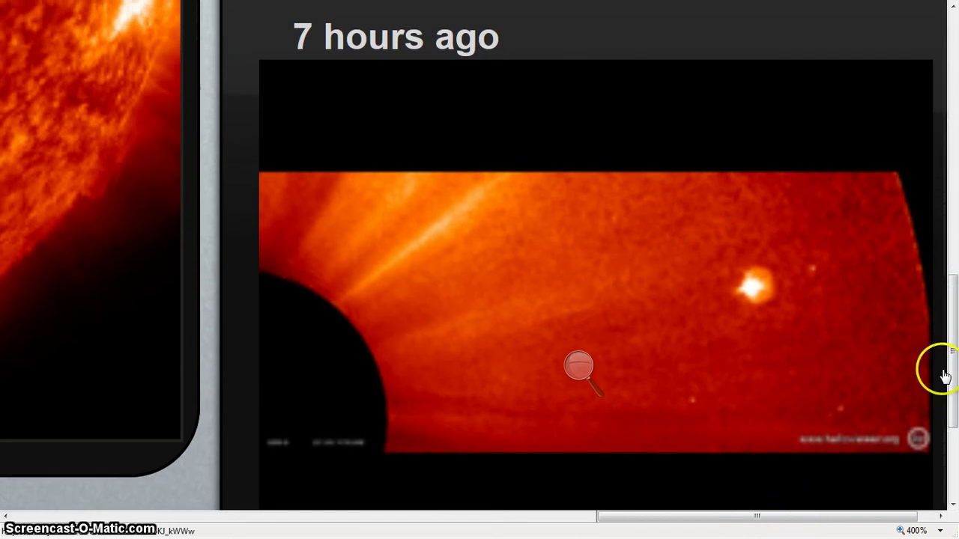
drag(952, 284, 954, 320)
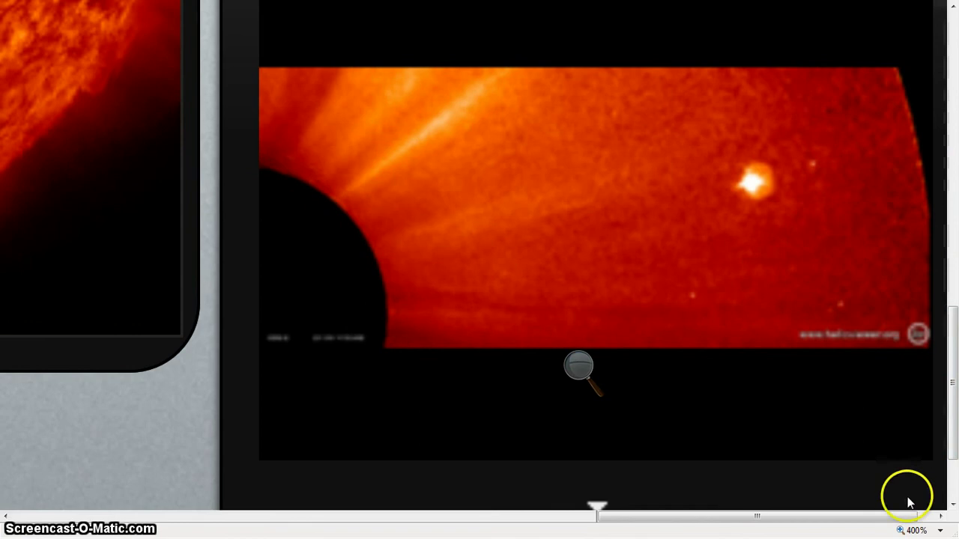
drag(841, 519, 815, 527)
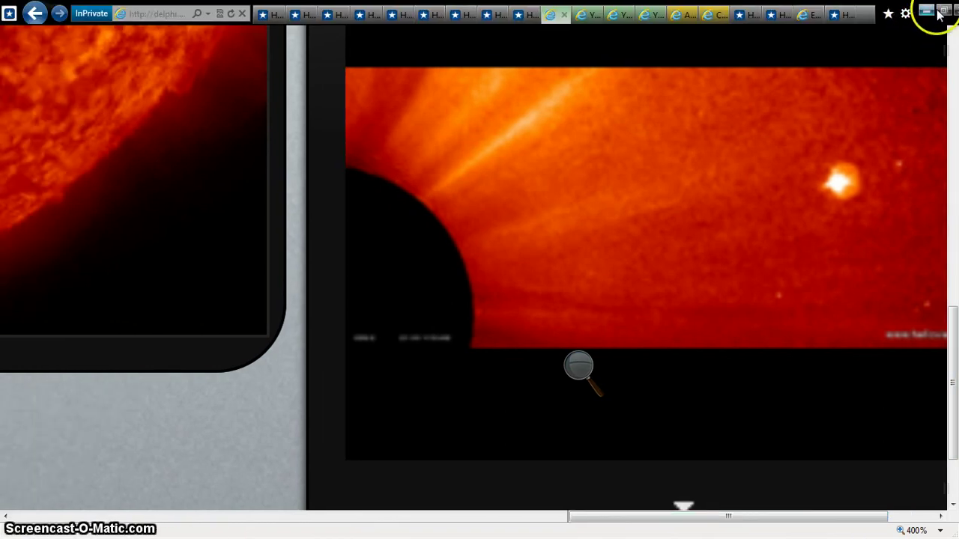
Step: Leave browser full screen and close the enlarged solar image window
click(941, 13)
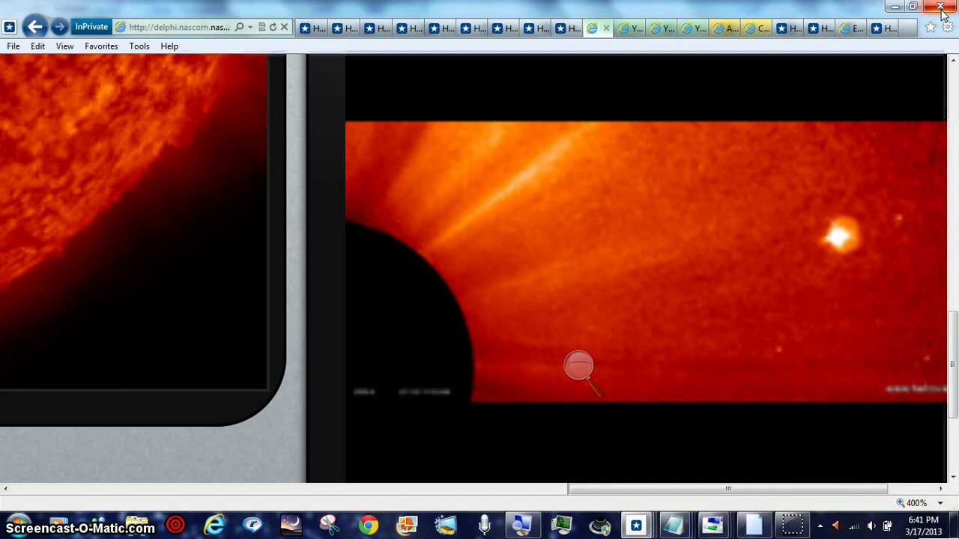
click(941, 9)
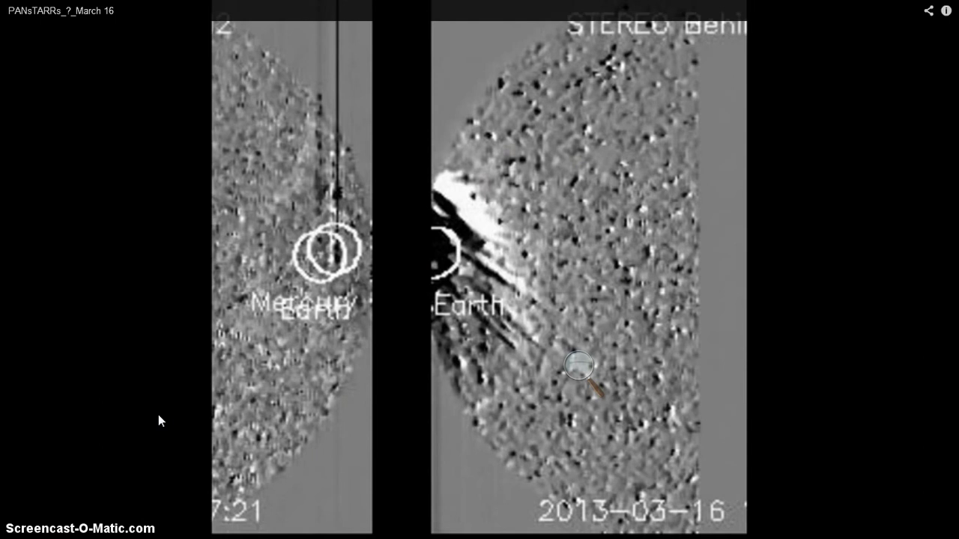
Step: Resume the PANsTARRs video and skip it ahead to 0:26
click(153, 431)
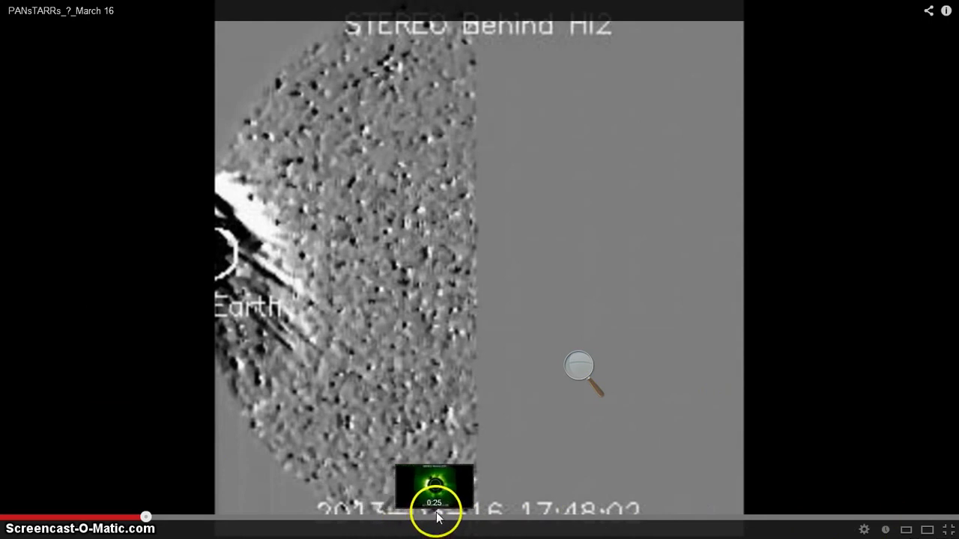
mouse_move(479, 449)
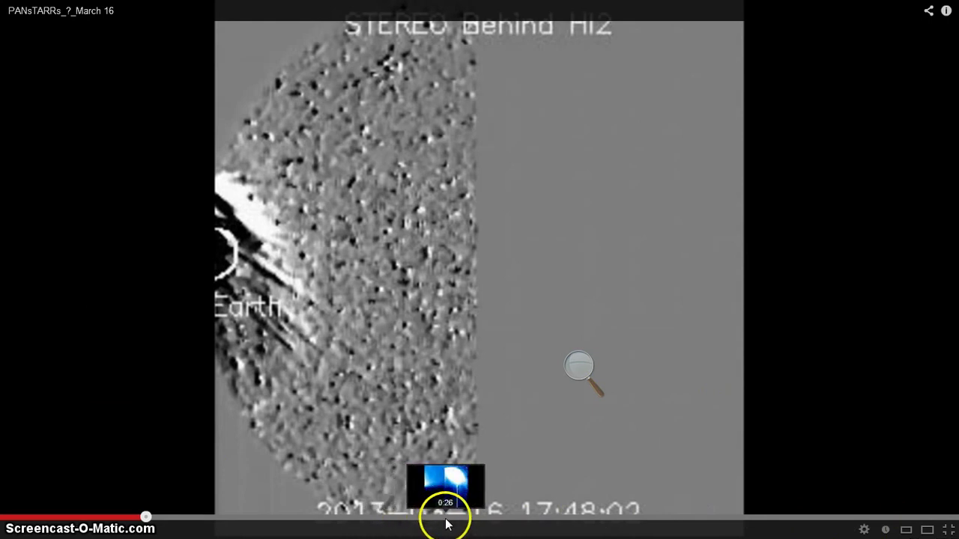
click(444, 517)
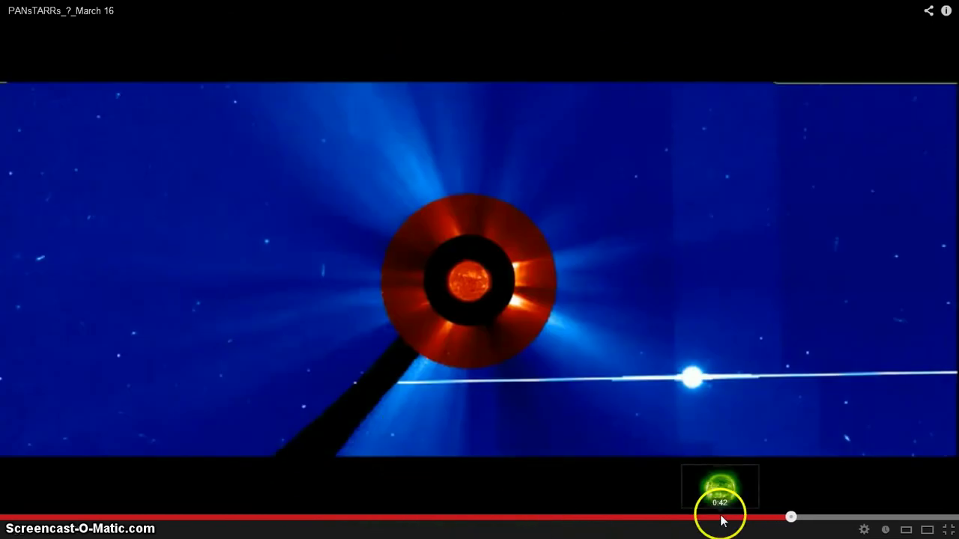
Step: Jump the PANsTARRs video back to the blue 0:35 frame
click(680, 511)
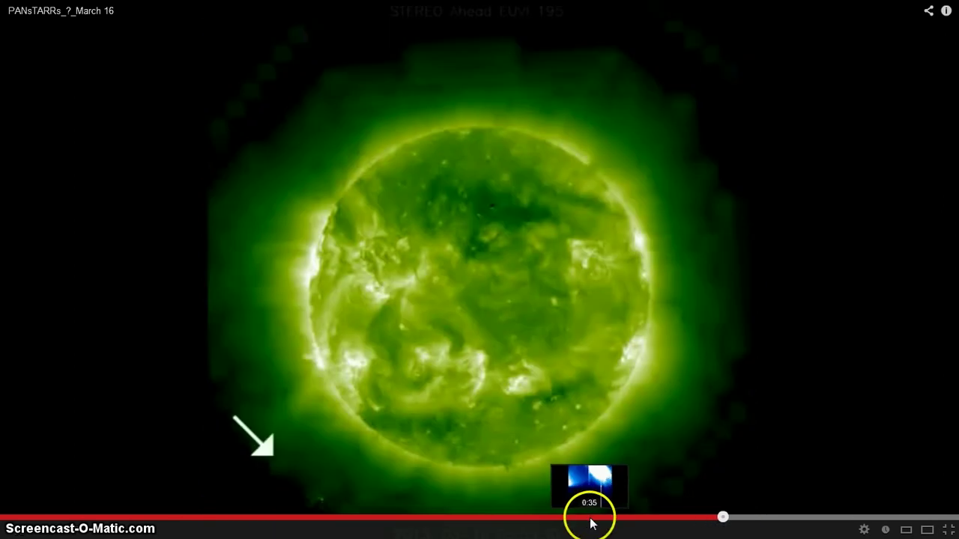
click(591, 517)
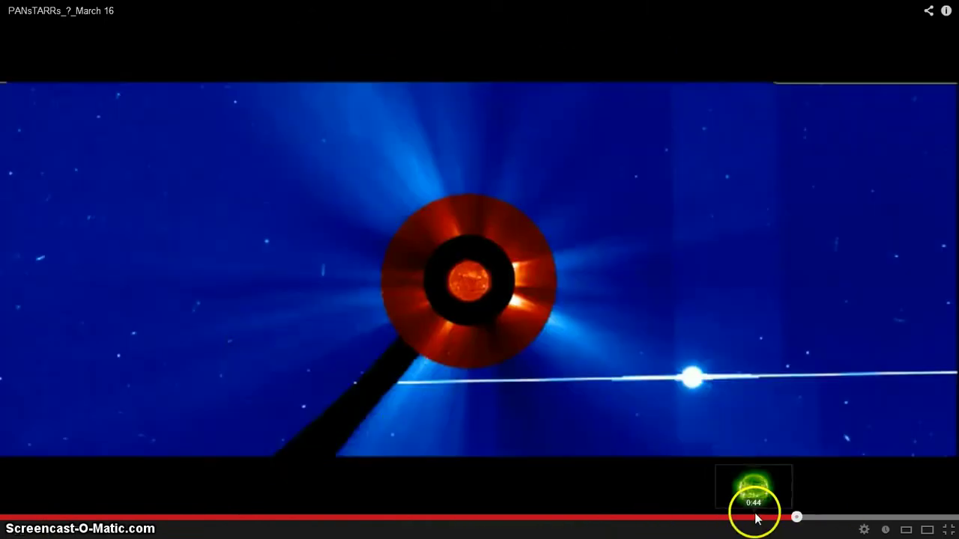
Step: Jump the PANsTARRs video to the green sun image at 0:43
click(765, 518)
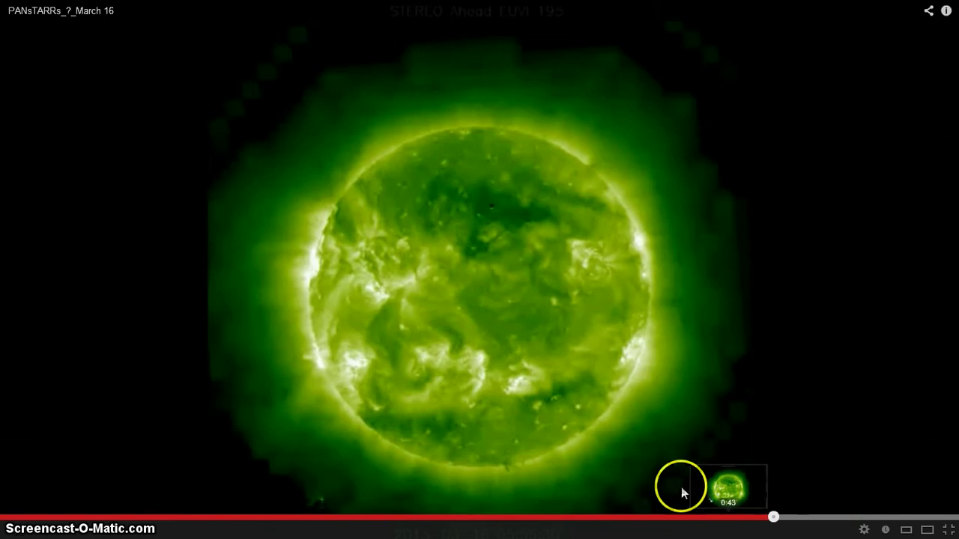